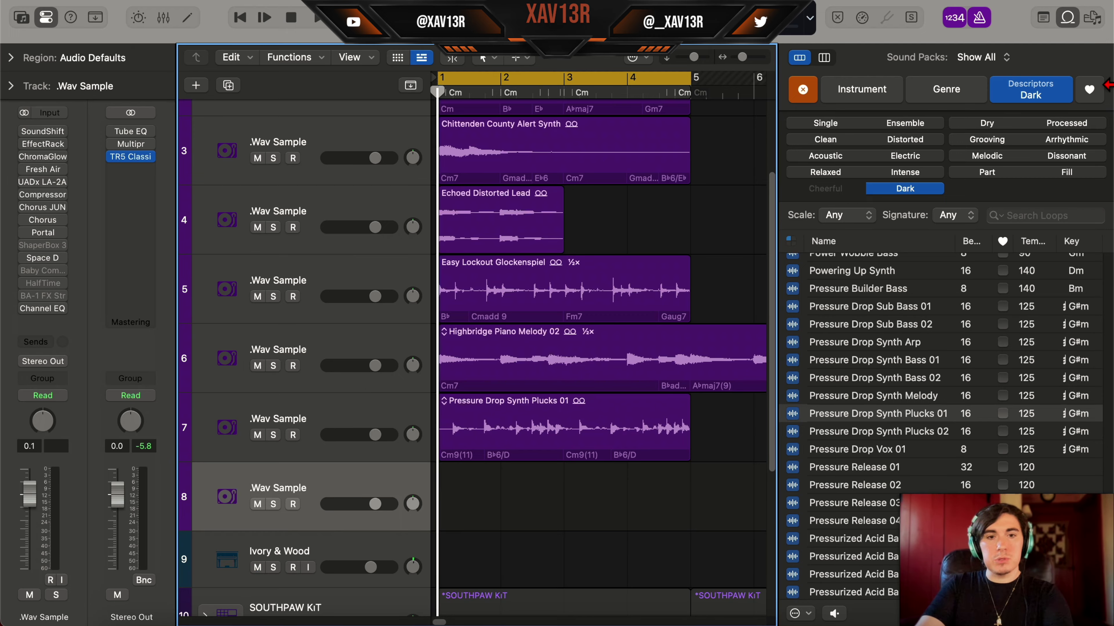
Step: Filter the loop library to the Vox Melodics sound pack and add Zoe Mind Games Oh Ah at bar 1 of track 8
{"action": "left_click", "coordinate": [987, 66]}
{"action": "scroll", "coordinate": [996, 615], "scroll_direction": "down", "scroll_amount": 10}
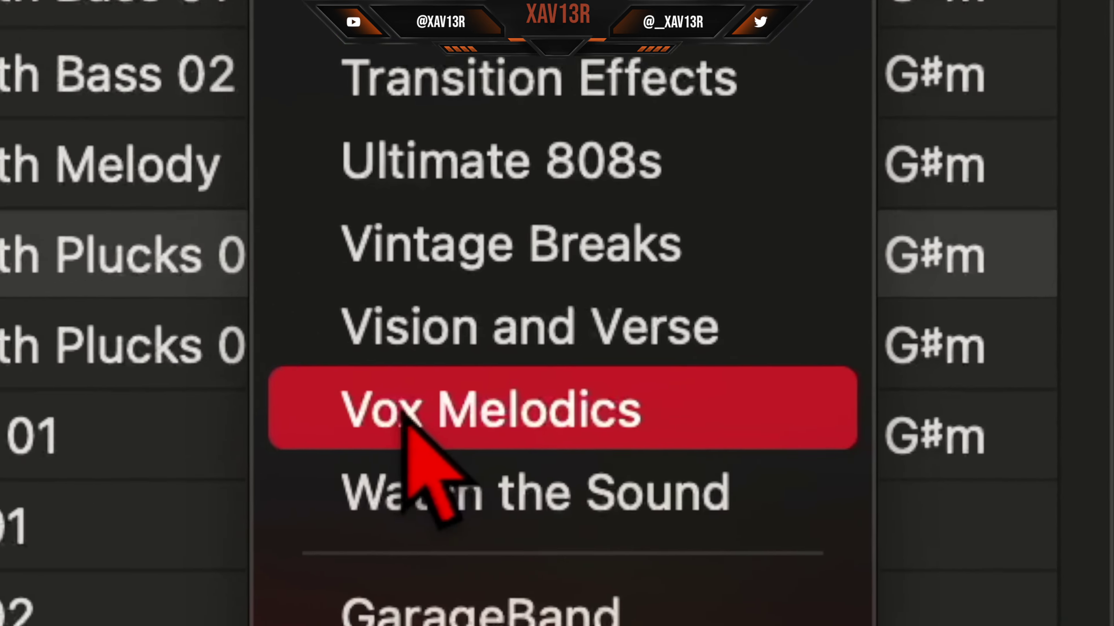
{"action": "left_click", "coordinate": [404, 416]}
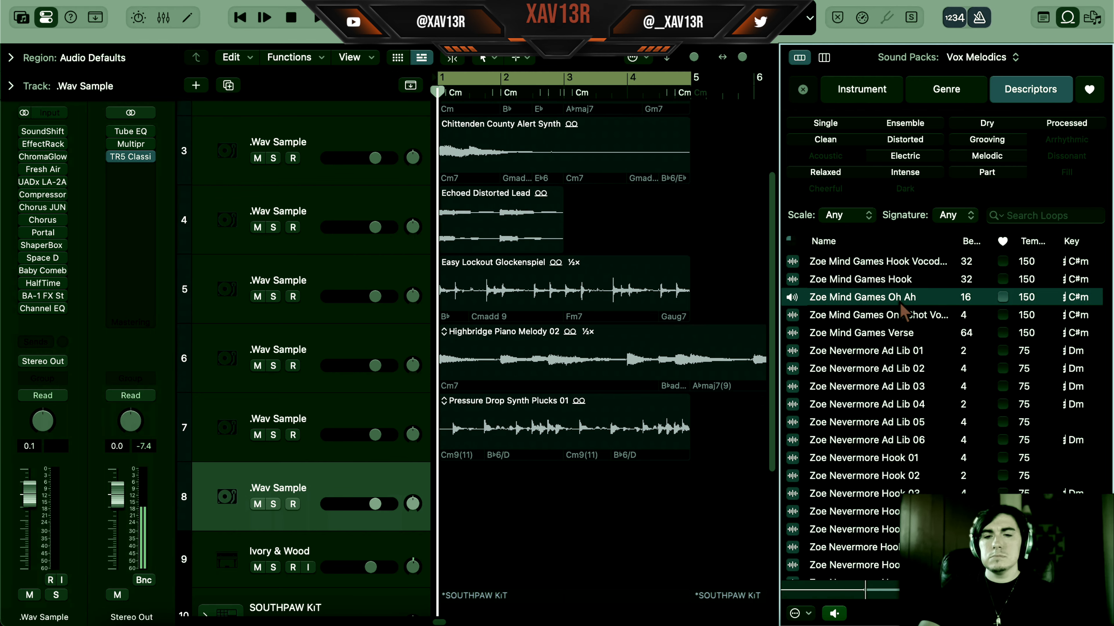
{"action": "left_click_drag", "start_coordinate": [903, 308], "coordinate": [465, 487]}
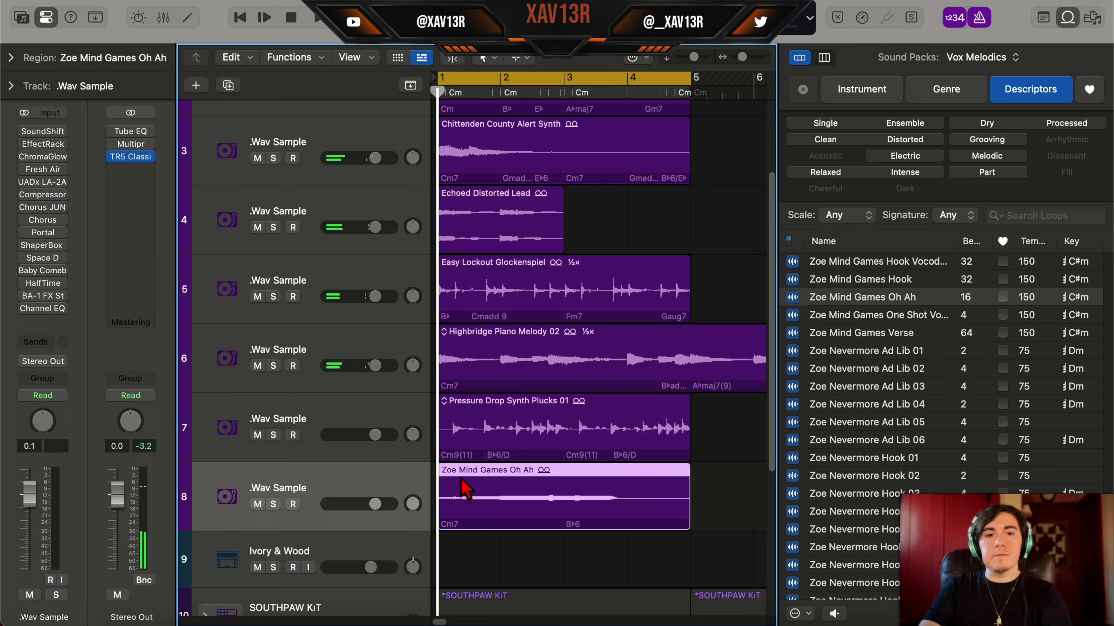
Step: Preview Zoe Nevermore Hook 07, add it to track 9 and close the loop browser
{"action": "scroll", "coordinate": [912, 377], "scroll_direction": "down", "scroll_amount": 5}
{"action": "left_click", "coordinate": [910, 356]}
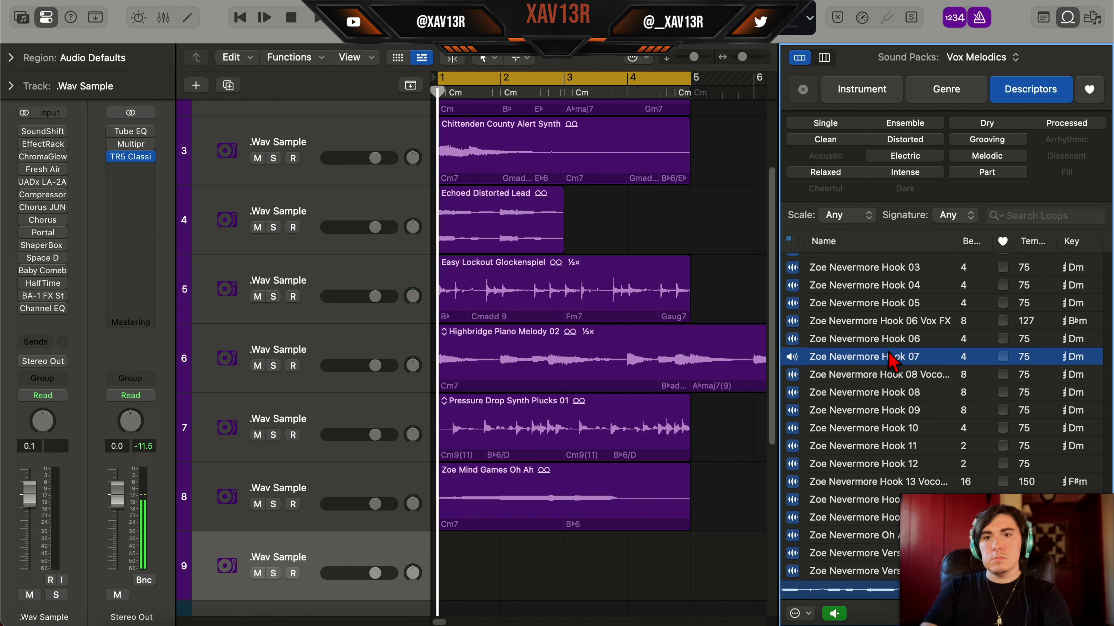
{"action": "key", "text": "o"}
{"action": "scroll", "coordinate": [596, 179], "scroll_direction": "up", "scroll_amount": 3}
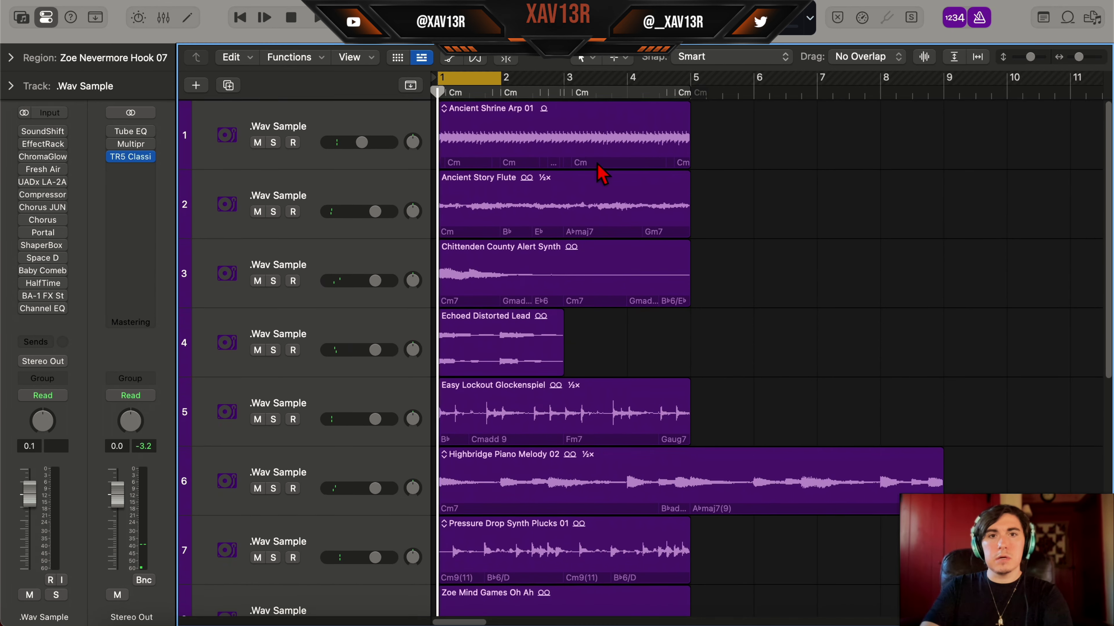
Step: Solo the Ancient Shrine Arp track, transpose its first two bars down 12 semitones and play back the split regions
{"action": "left_click", "coordinate": [587, 144]}
{"action": "scroll", "coordinate": [909, 447], "scroll_direction": "down", "scroll_amount": 3}
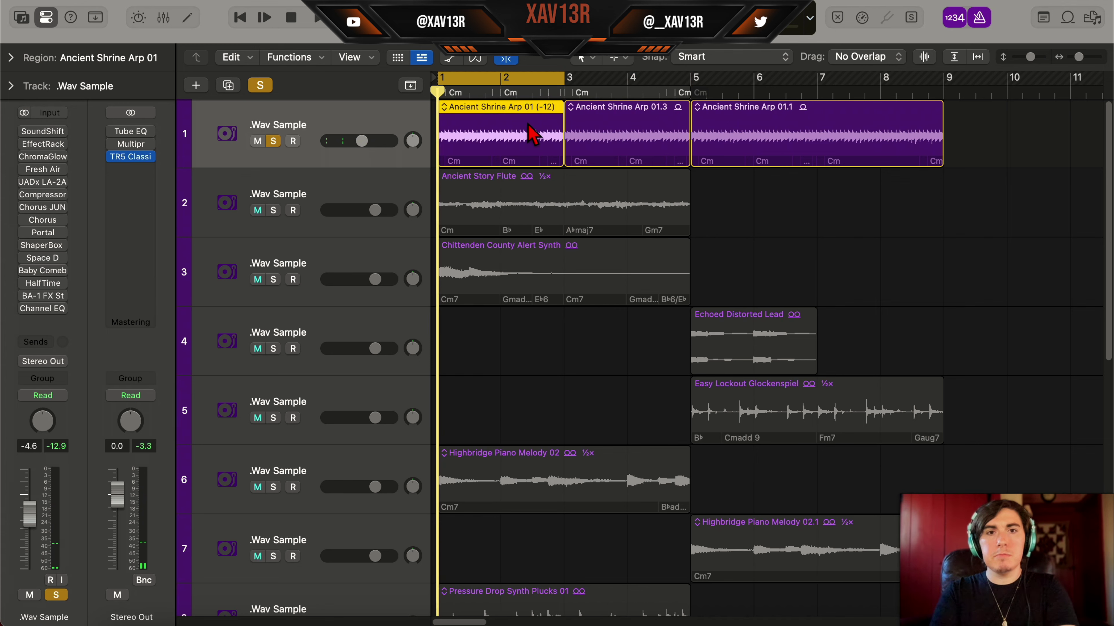
{"action": "key", "text": "space"}
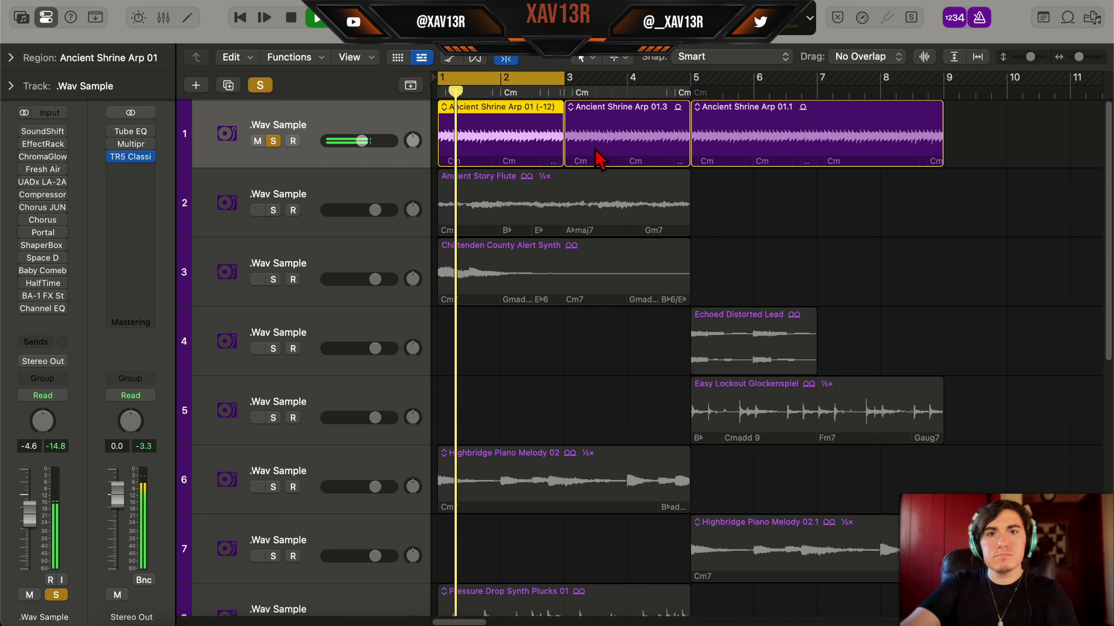
{"action": "left_click", "coordinate": [609, 141]}
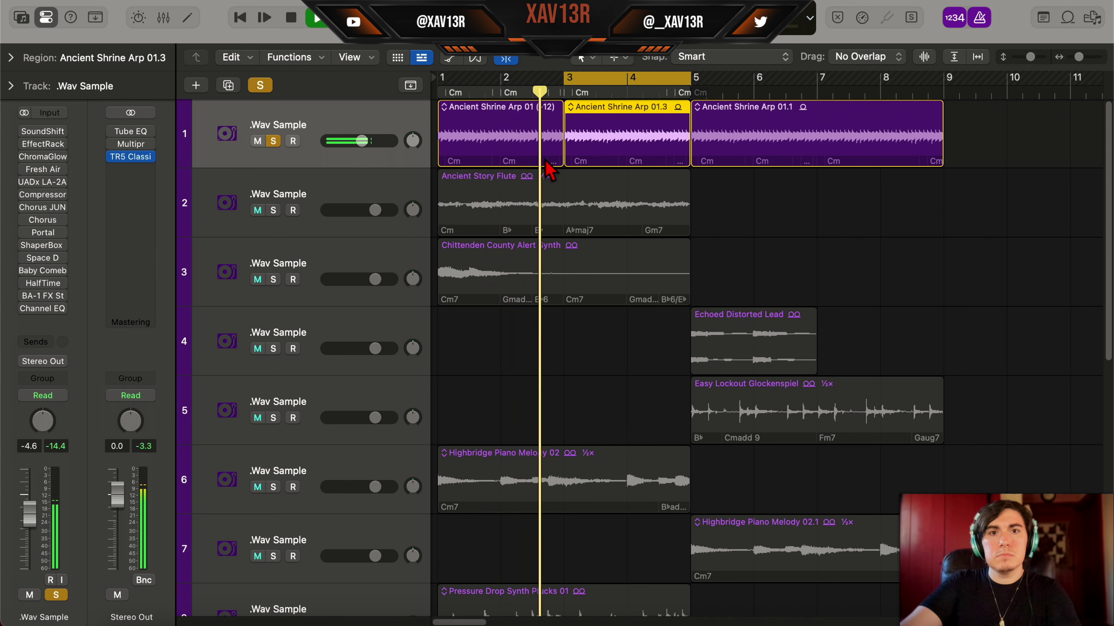
Step: Solo the Ancient Story Flute and Chittenden County Alert Synth, trim the synth to two bars and copy it to bar 3
{"action": "left_click", "coordinate": [501, 218]}
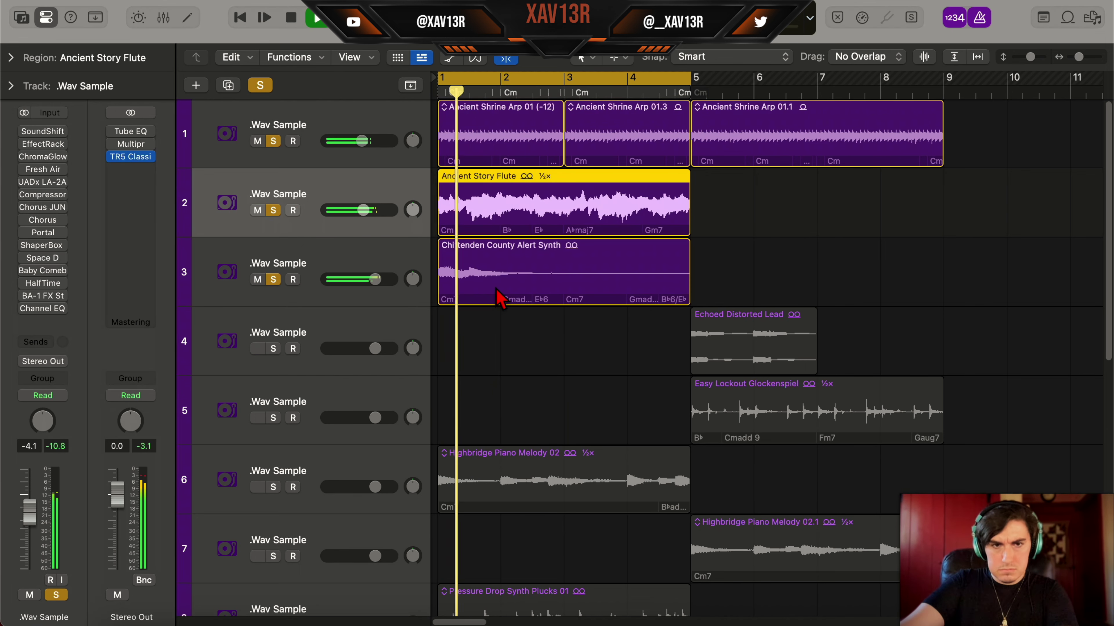
{"action": "left_click", "coordinate": [497, 298]}
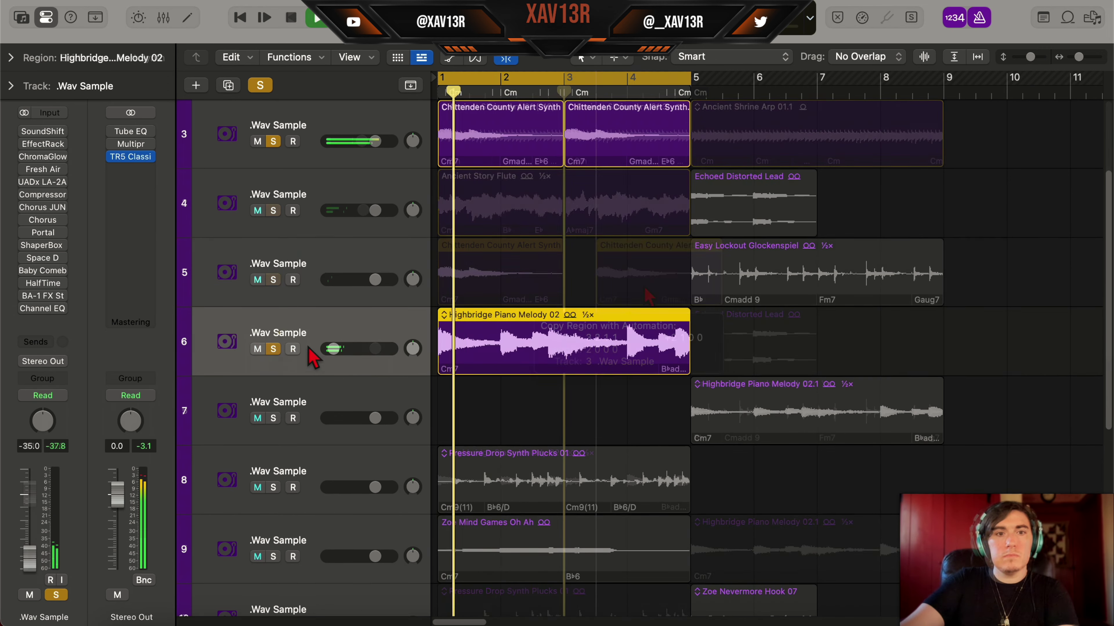
Step: Set the Highbridge Piano track to -3.6 dB, then solo Pressure Drop Synth Plucks 01 transposed +12 at -3.0 dB
{"action": "left_click_drag", "start_coordinate": [334, 349], "coordinate": [365, 349]}
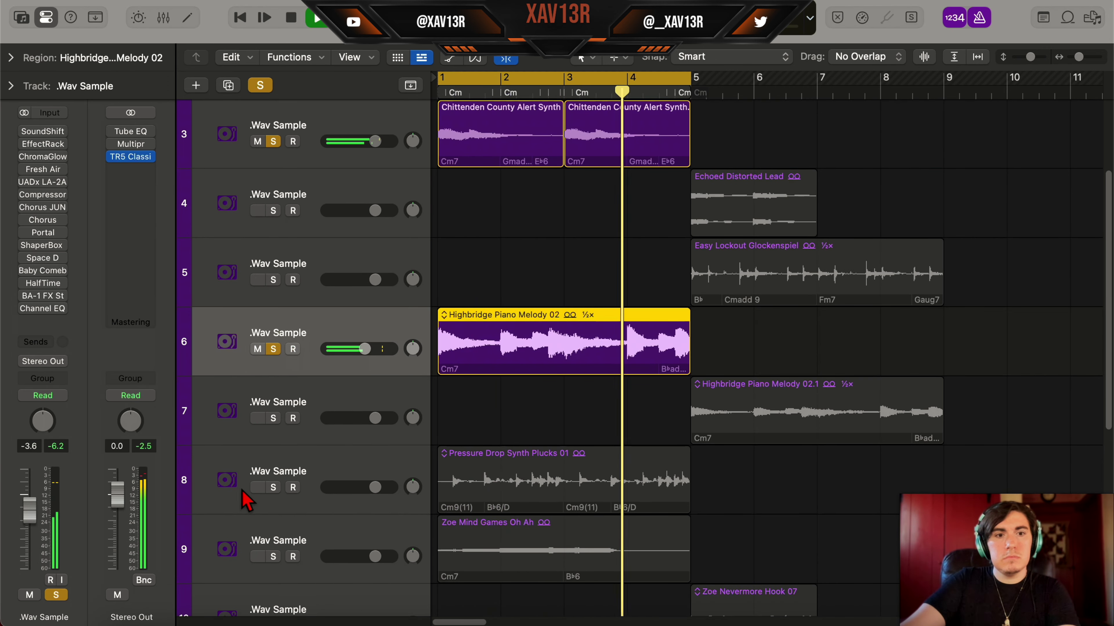
{"action": "left_click", "coordinate": [274, 487]}
{"action": "left_click", "coordinate": [587, 483]}
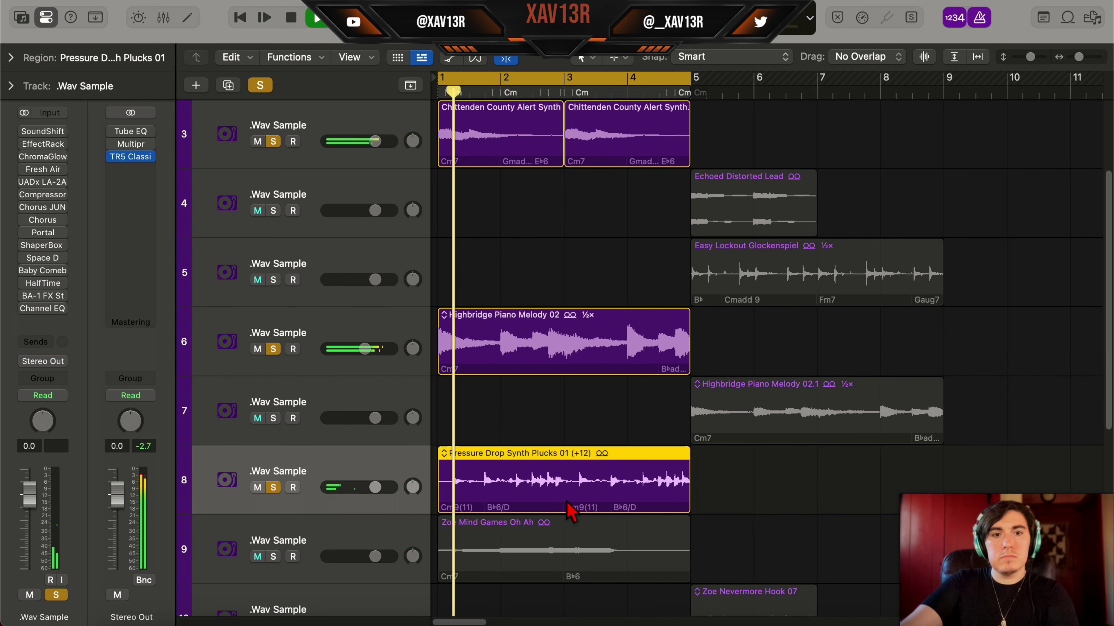
{"action": "left_click_drag", "start_coordinate": [375, 488], "coordinate": [373, 487]}
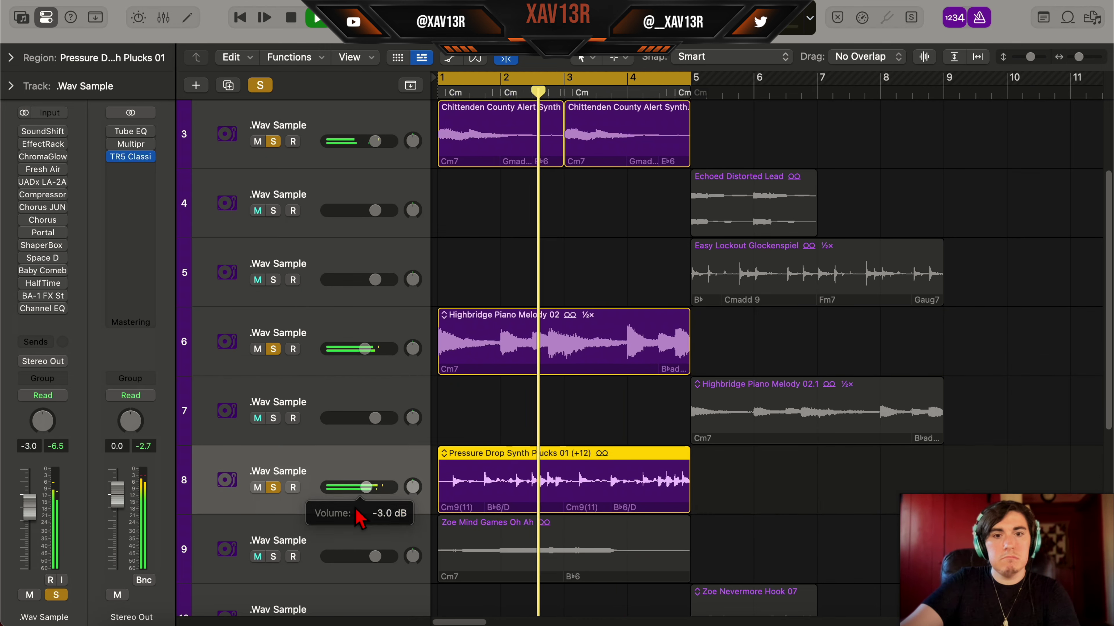
Step: Chop the Zoe Mind Games Oh Ah vocal into two short regions in bar 4 and set its soloed track to -7.0 dB
{"action": "scroll", "coordinate": [526, 465], "scroll_direction": "down", "scroll_amount": 3}
{"action": "left_click", "coordinate": [526, 450]}
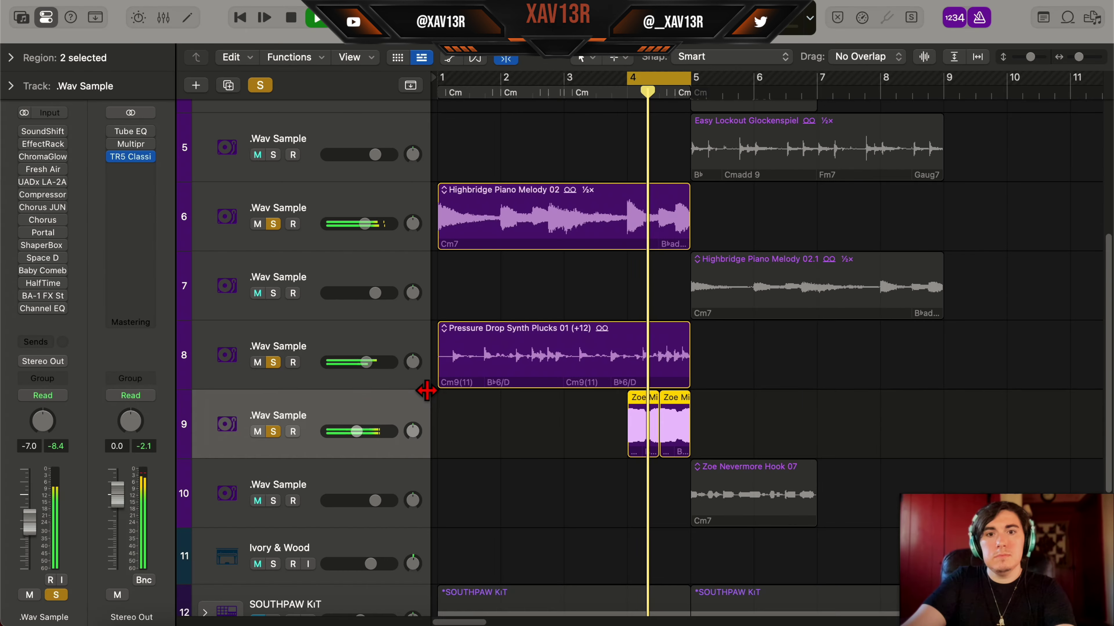
{"action": "scroll", "coordinate": [776, 378], "scroll_direction": "up", "scroll_amount": 5}
{"action": "left_click", "coordinate": [482, 117]}
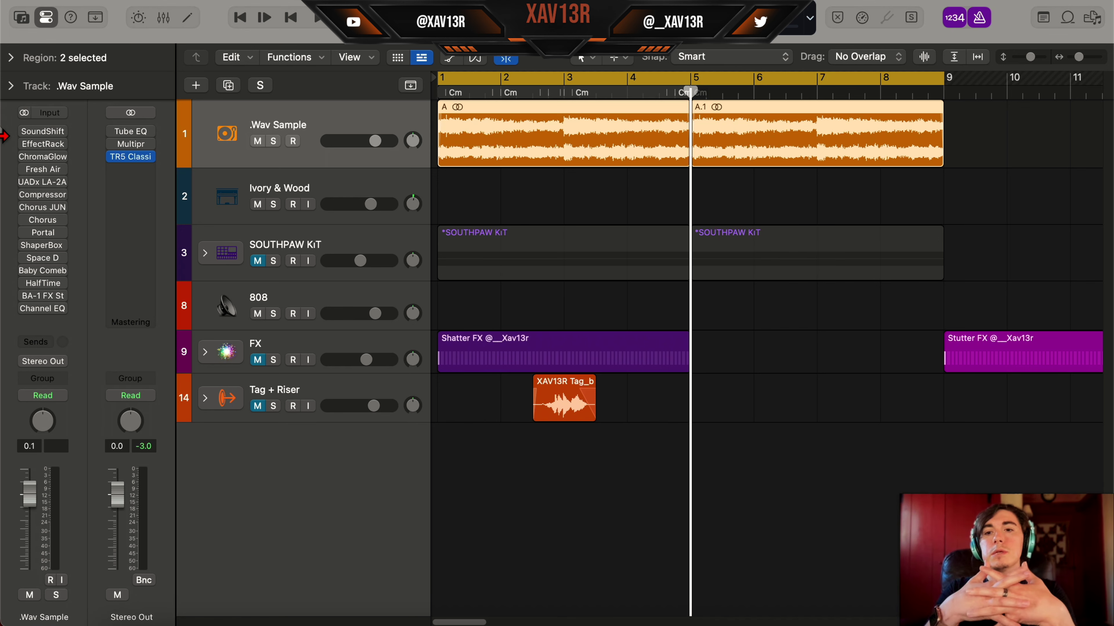
Step: Enable SoundShifter Pitch on the bounced sample track at -1 semitone and audition the pitch change
{"action": "left_click", "coordinate": [42, 131]}
{"action": "key", "text": "space"}
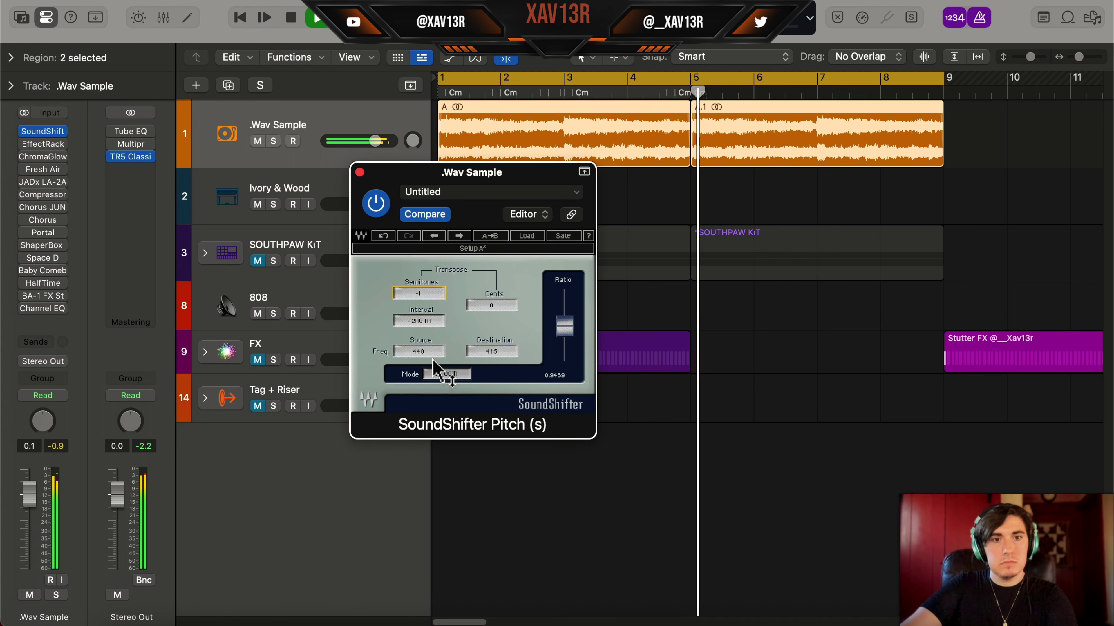
{"action": "left_click", "coordinate": [360, 172]}
{"action": "key", "text": "space"}
Step: Enable ChromaGlow on the sample track, load a preset with Retro Tube at 46% drive and audition it
{"action": "left_click", "coordinate": [43, 157]}
{"action": "left_click_drag", "start_coordinate": [704, 176], "coordinate": [580, 131]}
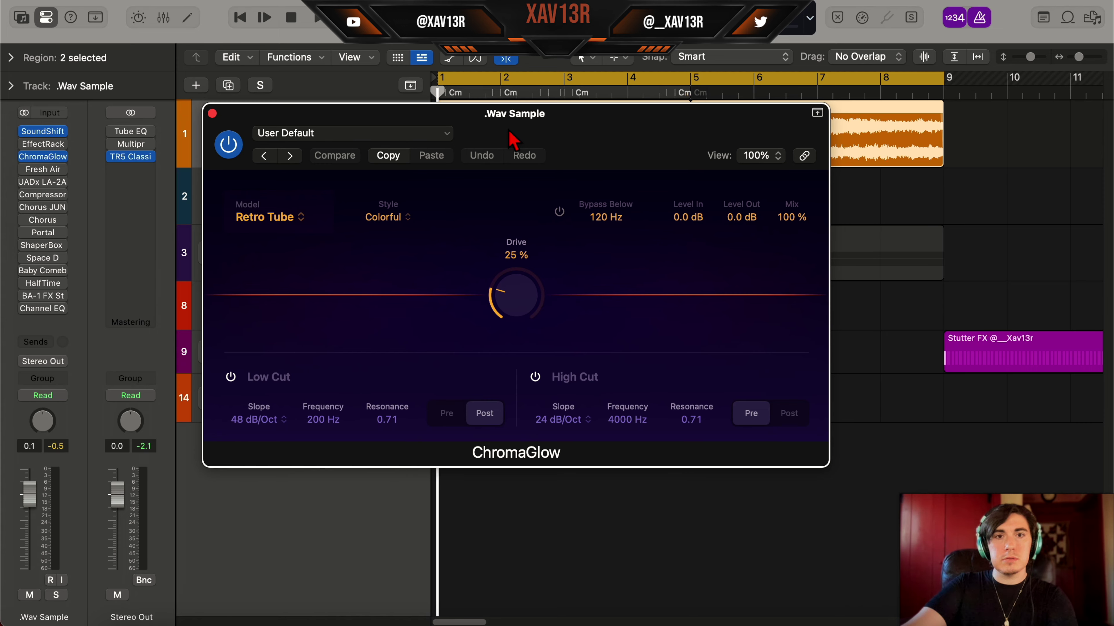
{"action": "left_click", "coordinate": [350, 133]}
{"action": "mouse_move", "coordinate": [482, 539]}
{"action": "left_click", "coordinate": [565, 416]}
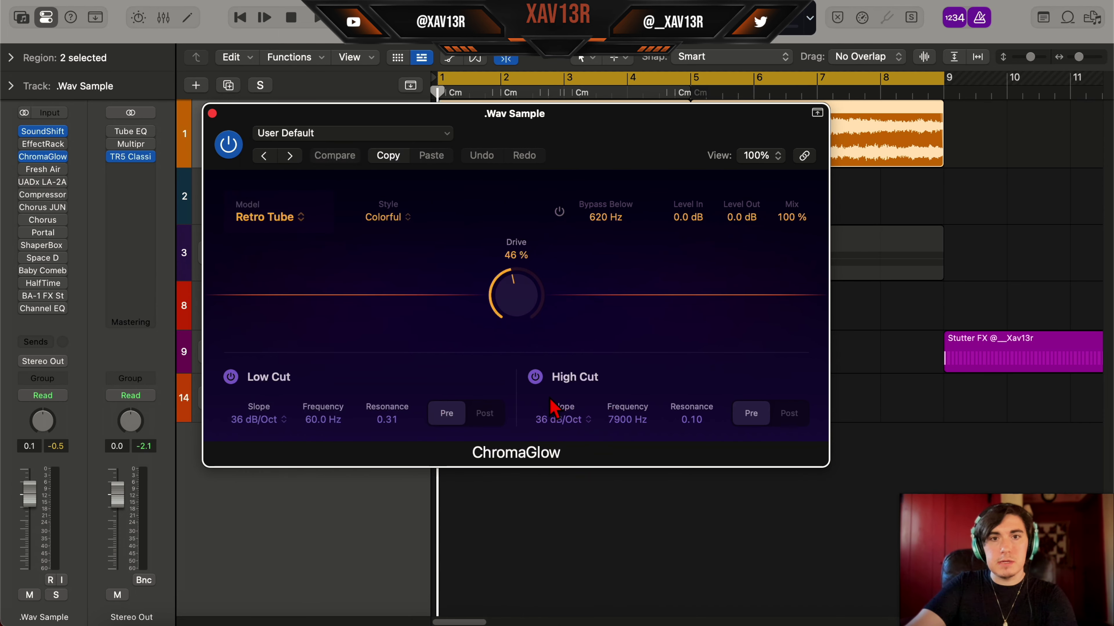
{"action": "key", "text": "space"}
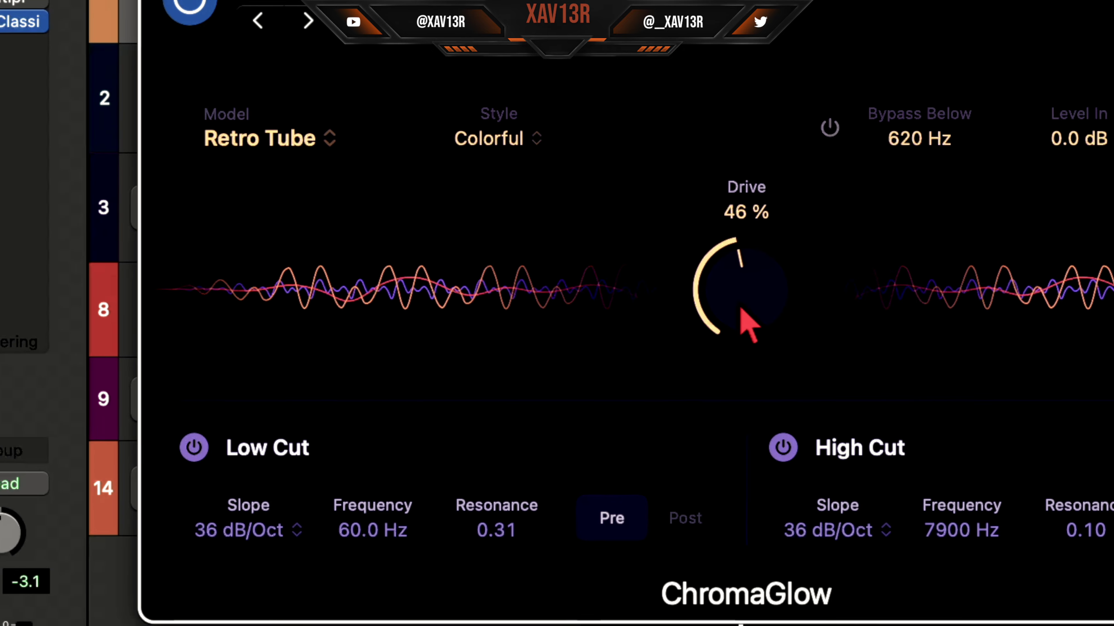
{"action": "left_click_drag", "start_coordinate": [741, 308], "coordinate": [764, 342]}
{"action": "left_click_drag", "start_coordinate": [542, 344], "coordinate": [542, 347]}
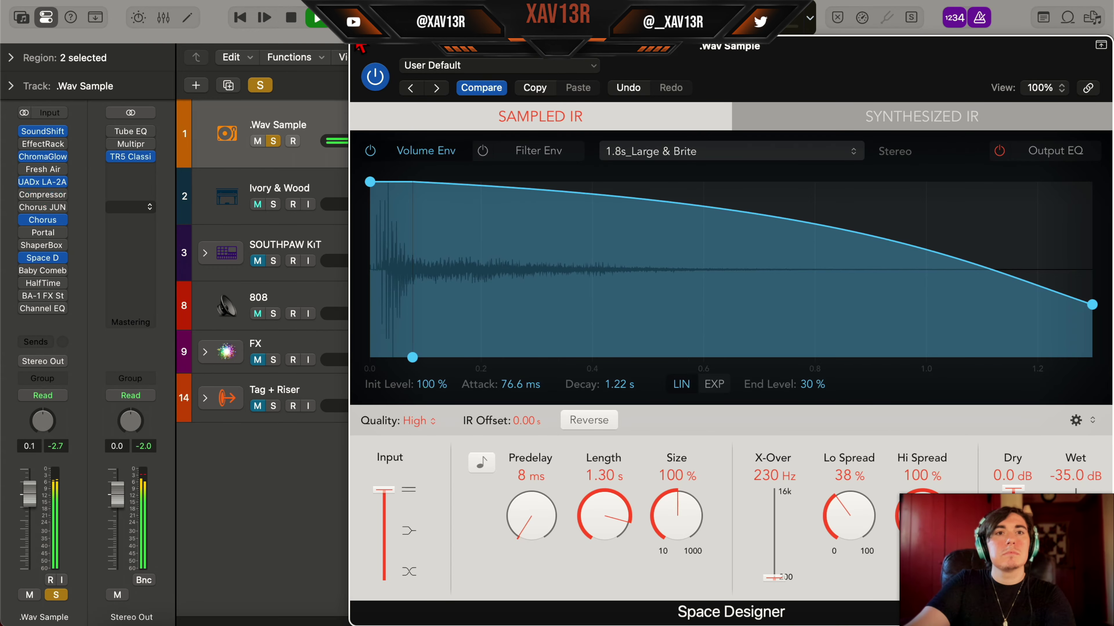
Step: Close Space Designer and enable Channel EQ with a 48 dB/Oct low cut at 177 Hz, adjusting its mid and high bands
{"action": "left_click", "coordinate": [360, 46]}
{"action": "left_click", "coordinate": [26, 308]}
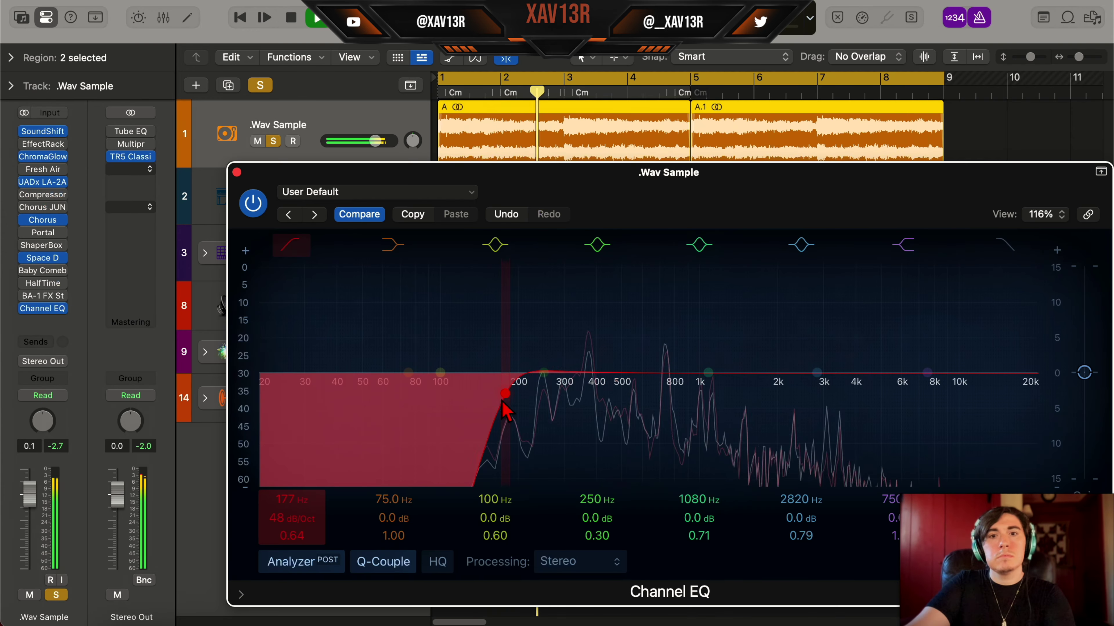
{"action": "left_click_drag", "start_coordinate": [691, 386], "coordinate": [683, 373]}
{"action": "left_click_drag", "start_coordinate": [947, 329], "coordinate": [841, 331]}
{"action": "left_click", "coordinate": [237, 172]}
{"action": "key", "text": "space"}
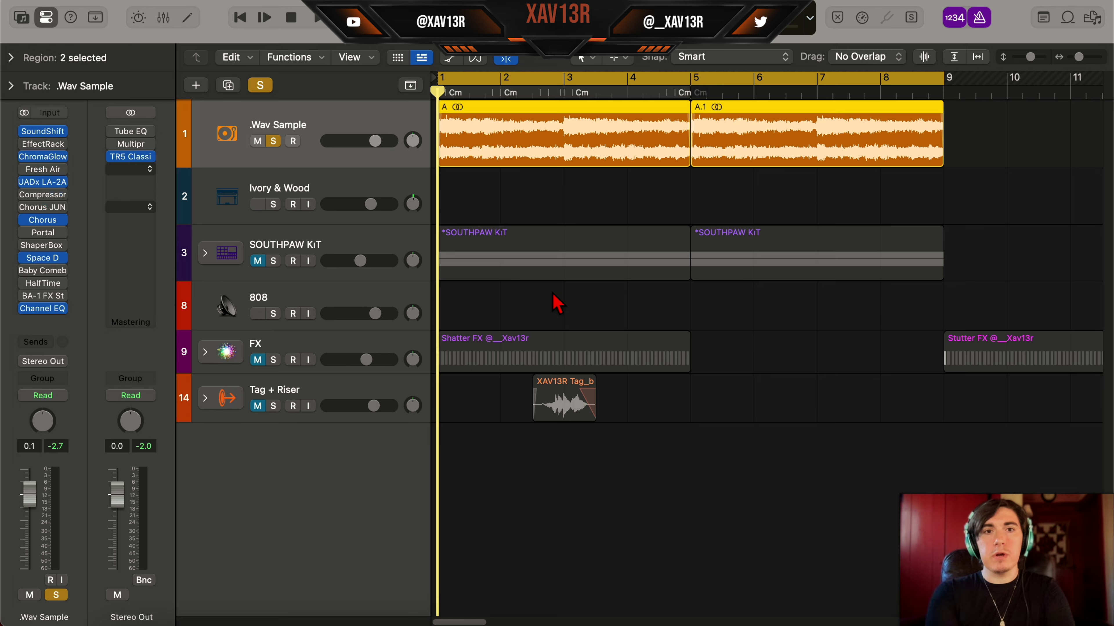
Step: Insert a stereo Beat Breaker on the bounced A_bip track and reposition its window
{"action": "left_click", "coordinate": [43, 321]}
{"action": "mouse_move", "coordinate": [95, 508]}
{"action": "mouse_move", "coordinate": [202, 506]}
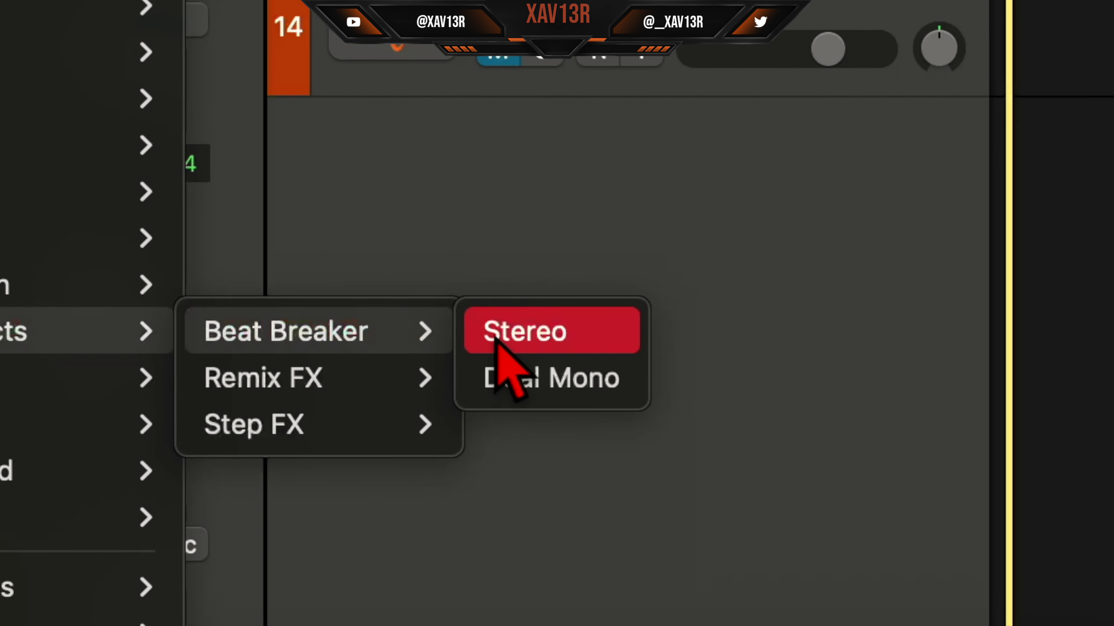
{"action": "left_click", "coordinate": [498, 333]}
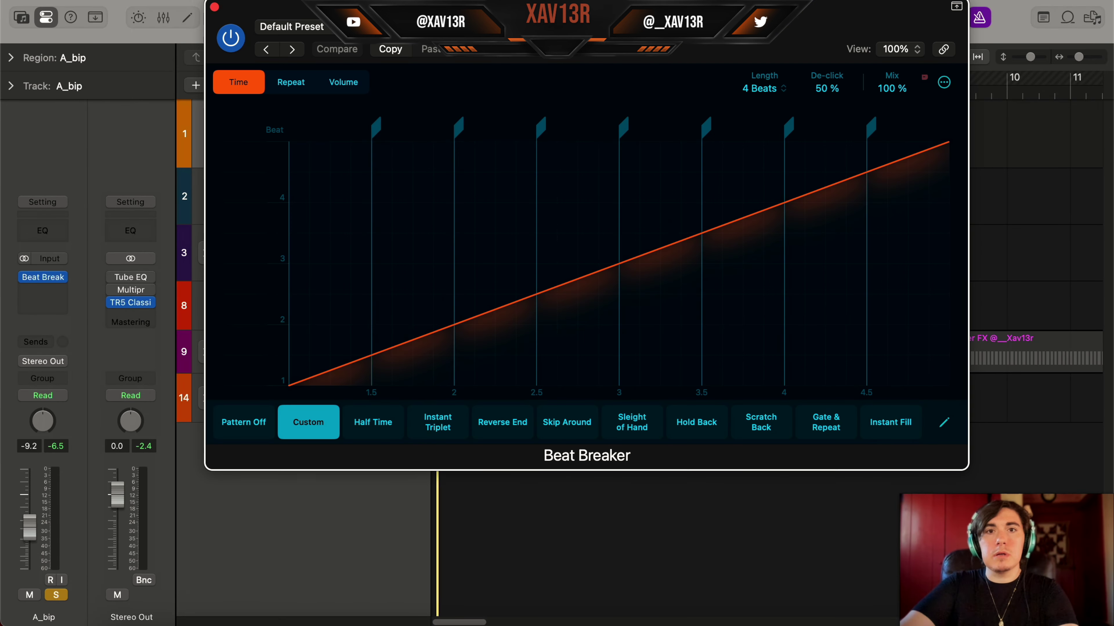
{"action": "left_click_drag", "start_coordinate": [604, 35], "coordinate": [598, 58]}
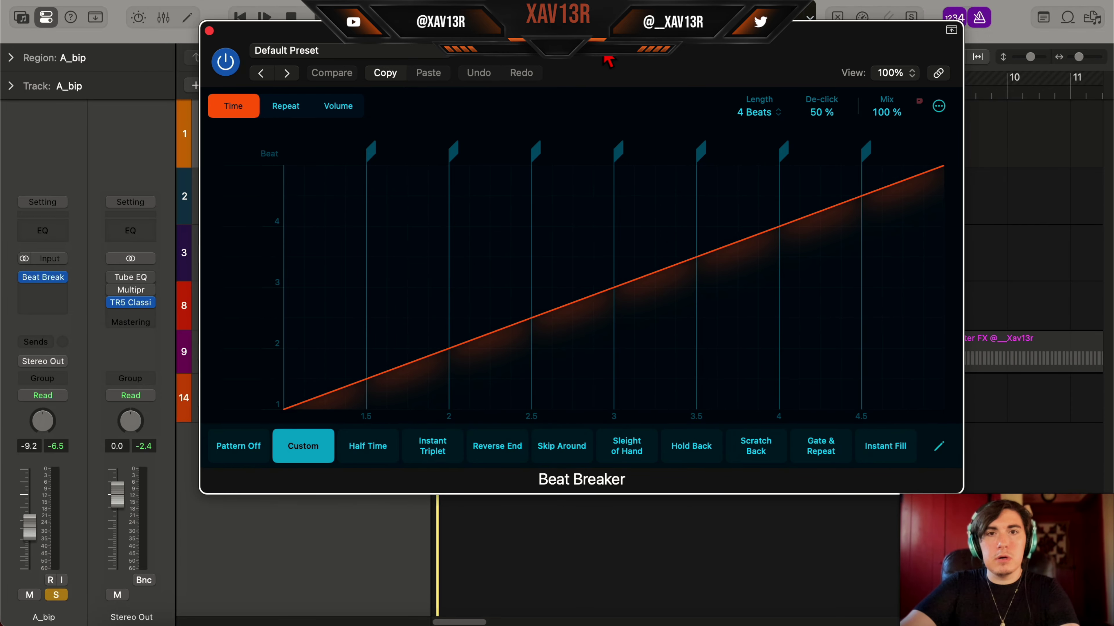
{"action": "left_click_drag", "start_coordinate": [624, 64], "coordinate": [612, 33]}
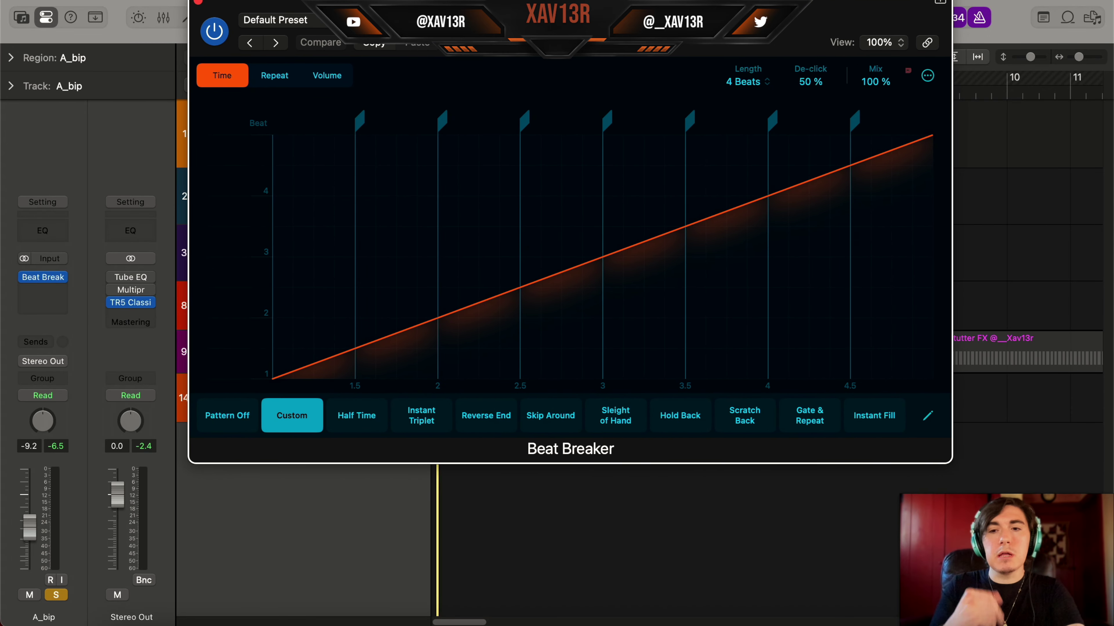
Step: Load the Straight Shift preset in Beat Breaker and choose the Straight Shift 4 pattern
{"action": "left_click", "coordinate": [275, 20]}
{"action": "mouse_move", "coordinate": [365, 426]}
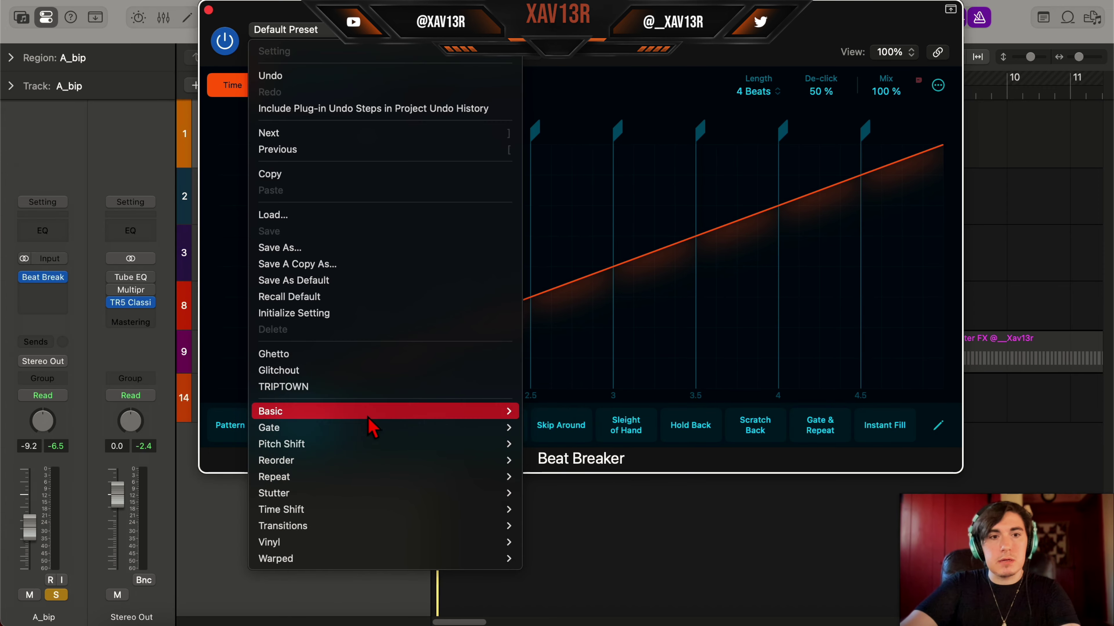
{"action": "mouse_move", "coordinate": [411, 459]}
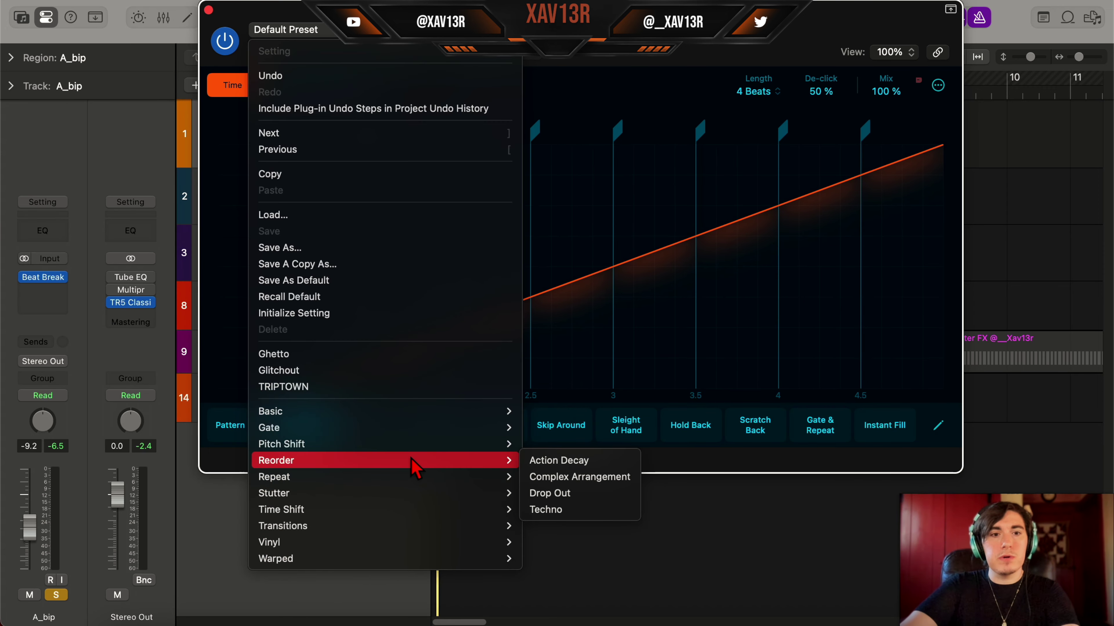
{"action": "left_click", "coordinate": [554, 476]}
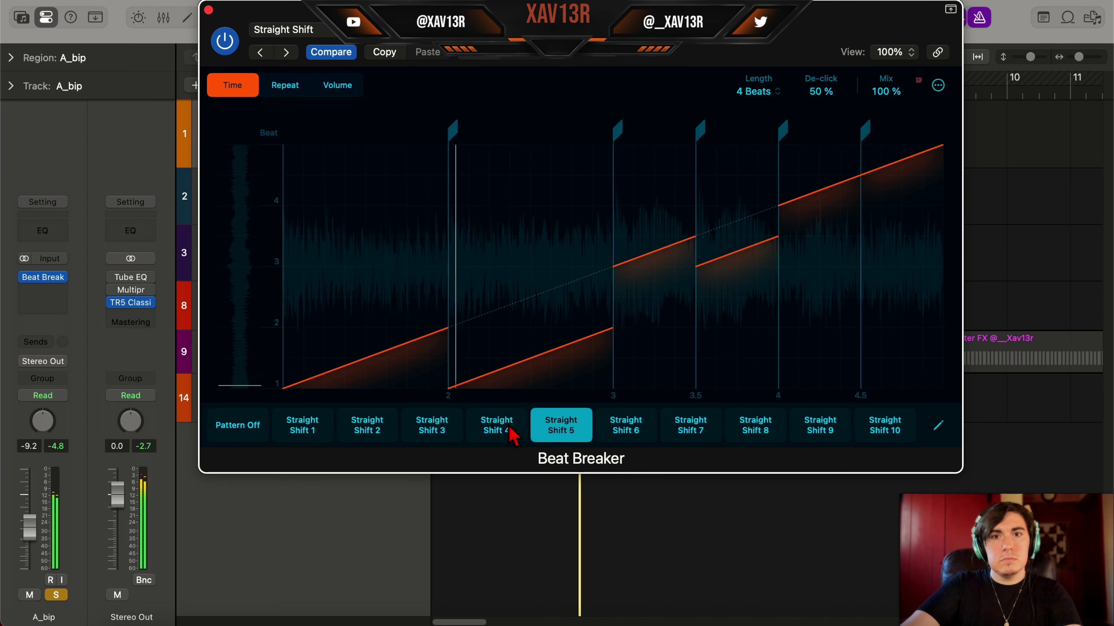
{"action": "left_click", "coordinate": [511, 434]}
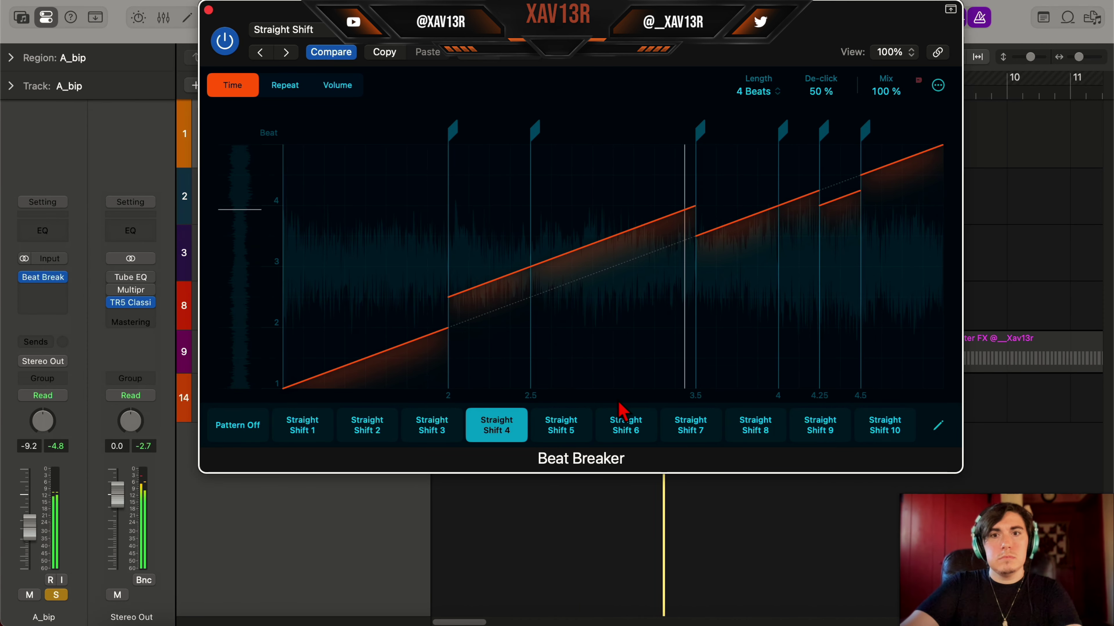
Step: Remove the markers at beats 4 and 4.25 from the Straight Shift 4 pattern and audition it
{"action": "key", "text": "space"}
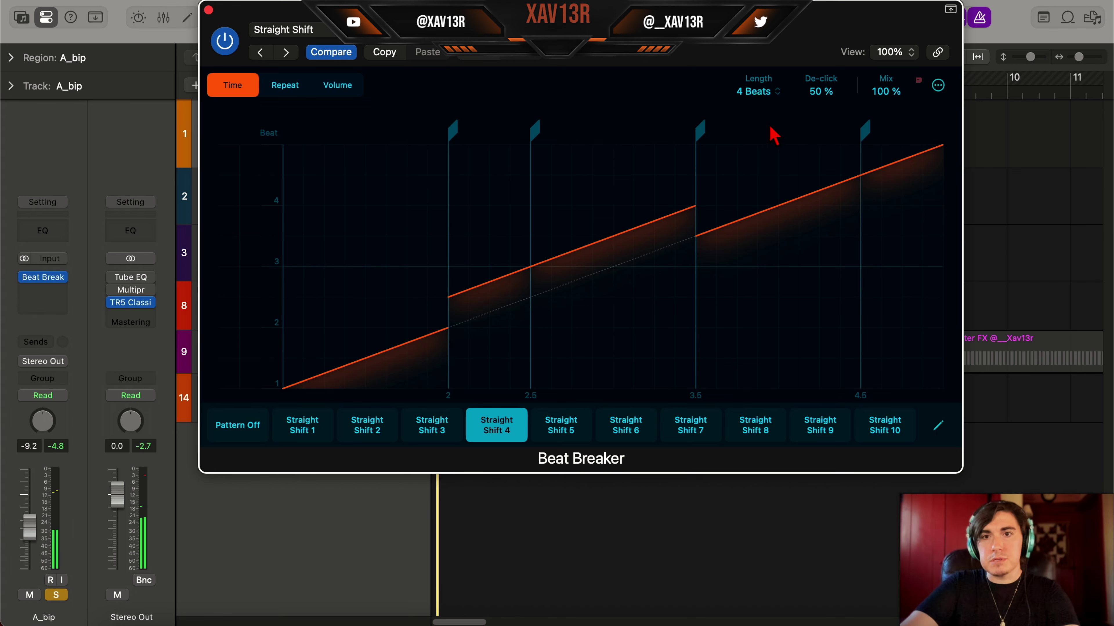
{"action": "key", "text": "space"}
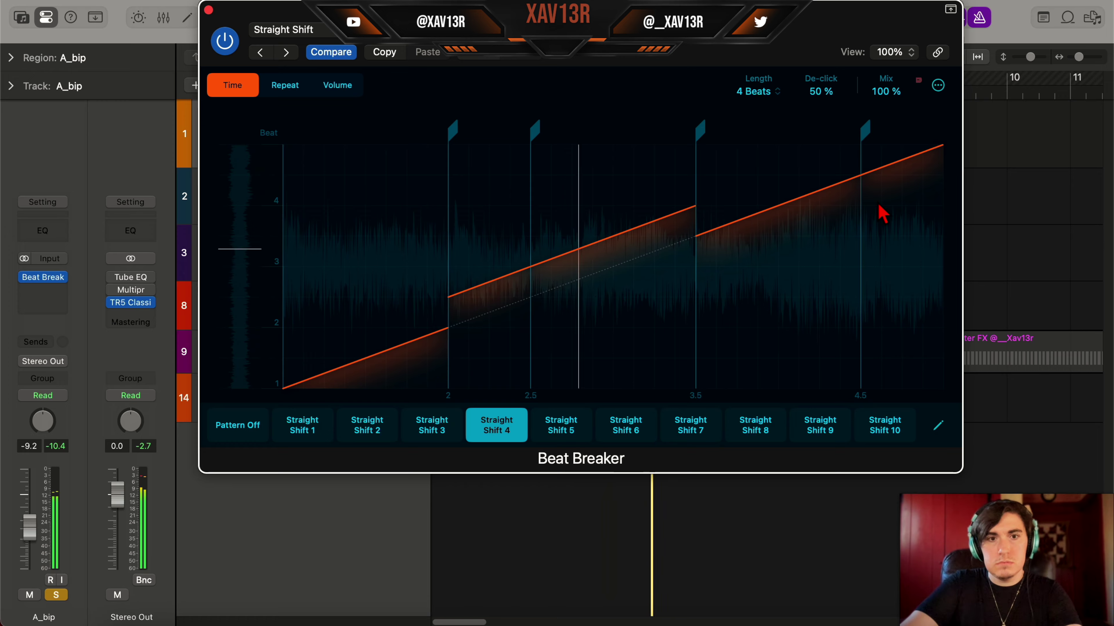
{"action": "key", "text": "space"}
Step: Try a 10% curve on the slice starting at beat 2 and reset the curve to 0%
{"action": "left_click", "coordinate": [451, 130]}
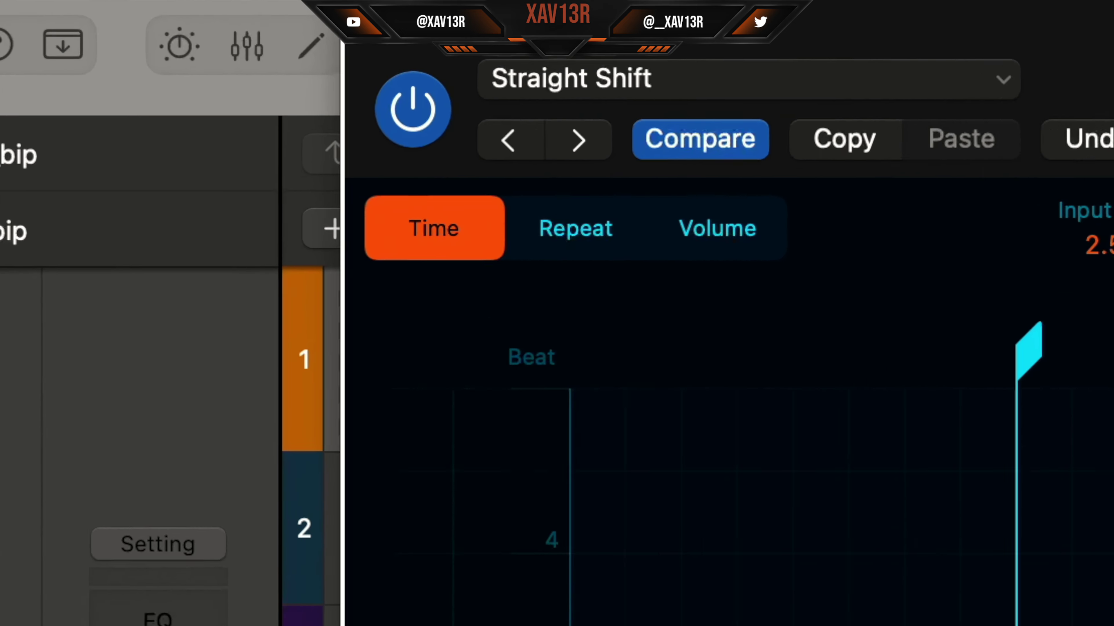
{"action": "left_click_drag", "start_coordinate": [812, 128], "coordinate": [834, 124]}
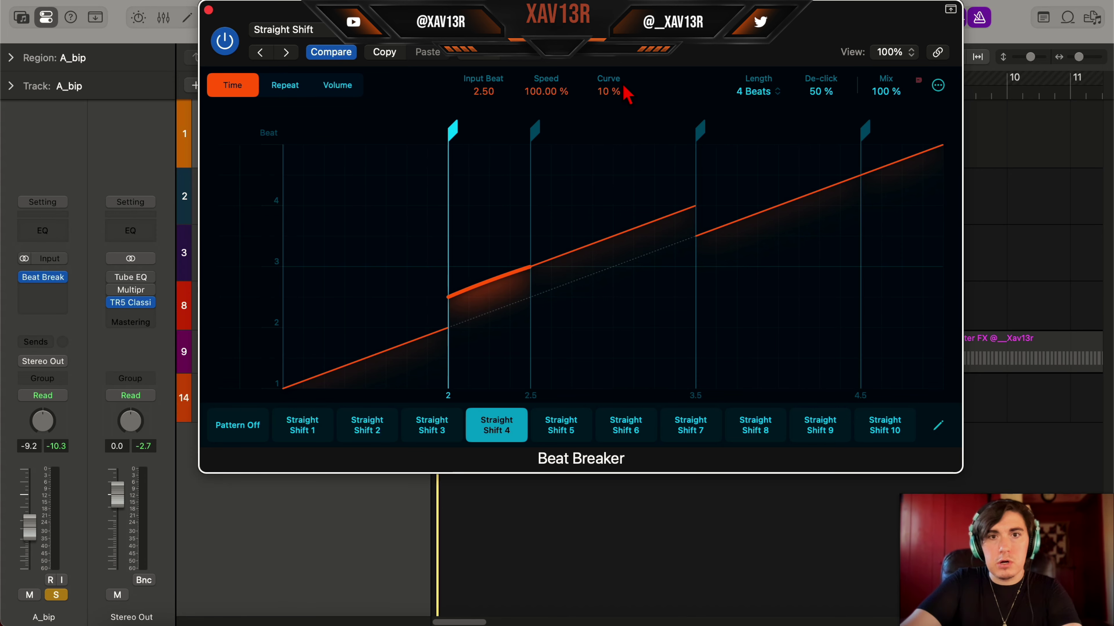
{"action": "left_click", "coordinate": [609, 90], "text": "alt"}
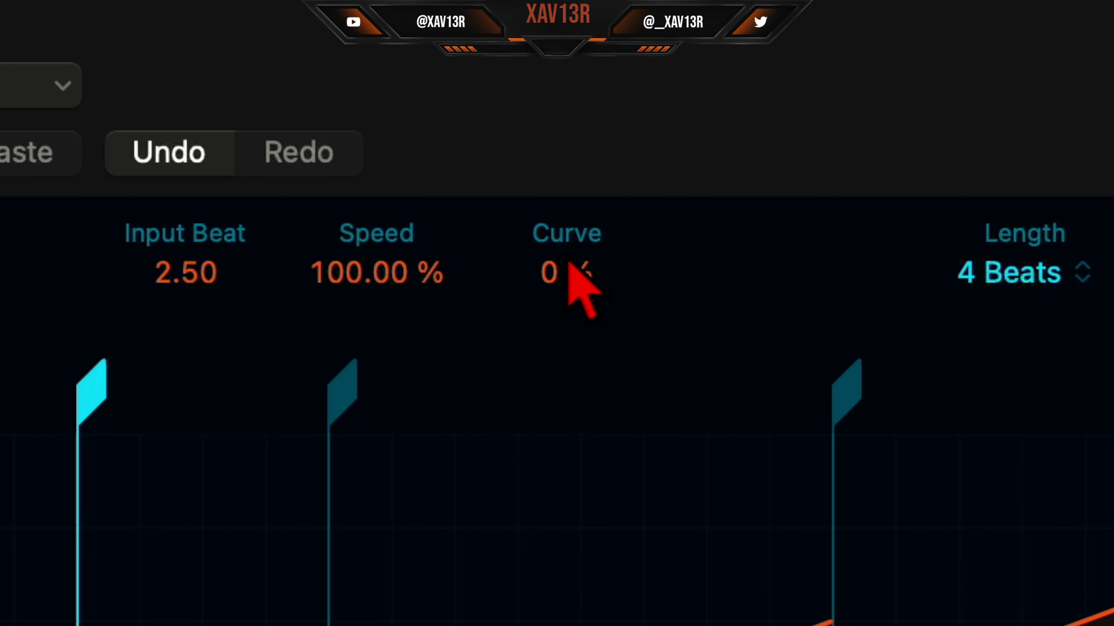
Step: Audition a -9% curve on the slice starting at beat 2 and set that slice's curve to 10%
{"action": "left_click_drag", "start_coordinate": [564, 293], "coordinate": [576, 298]}
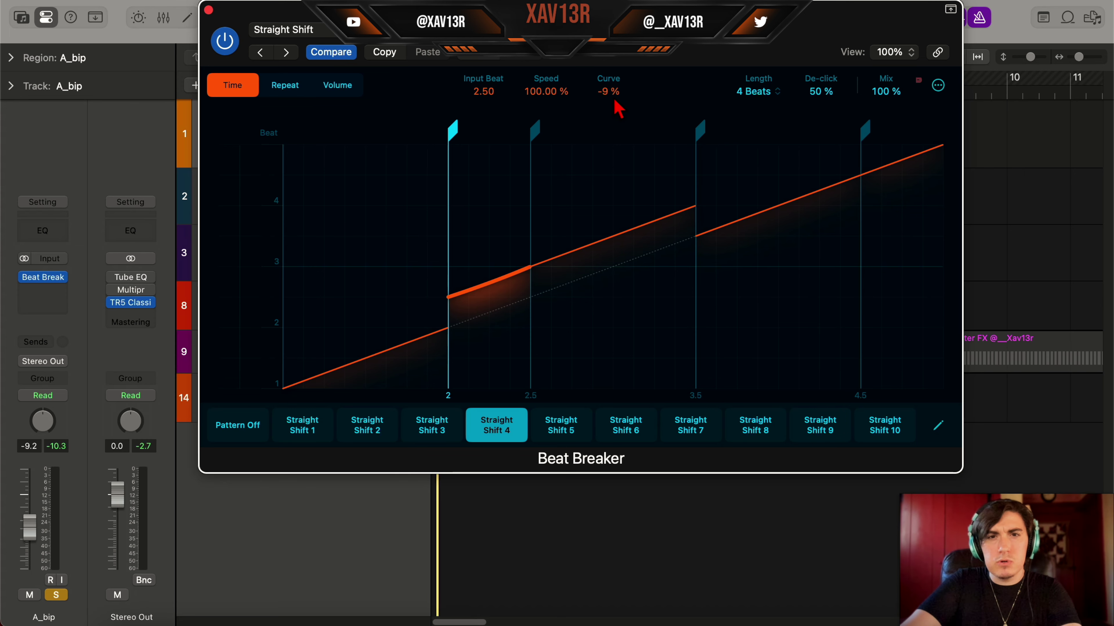
{"action": "key", "text": "space"}
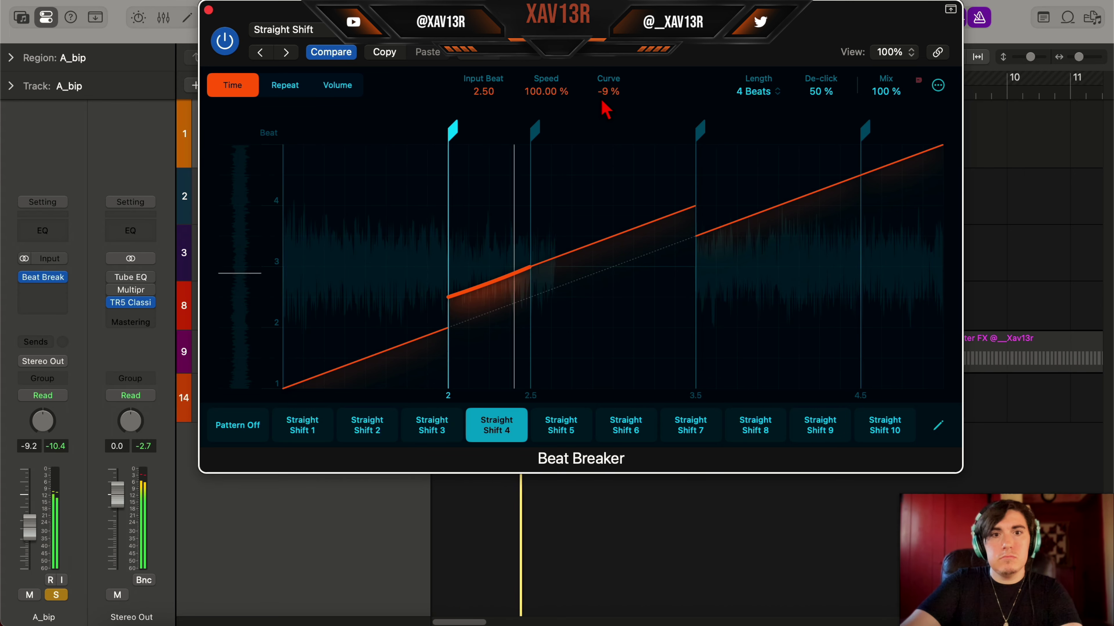
{"action": "scroll", "coordinate": [608, 92], "scroll_direction": "up", "scroll_amount": 7}
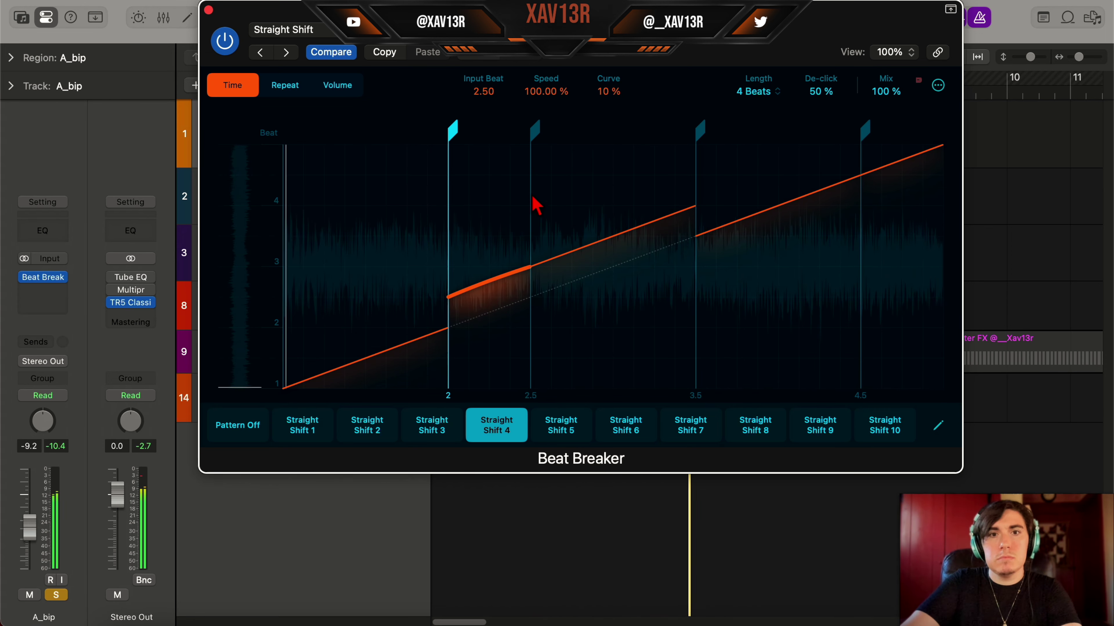
{"action": "key", "text": "space"}
{"action": "scroll", "coordinate": [612, 102], "scroll_direction": "down", "scroll_amount": 6}
Step: Try 6 repeats on the slice starting at beat 2.5, set its repeats to 2, and audition the pattern
{"action": "left_click", "coordinate": [282, 84]}
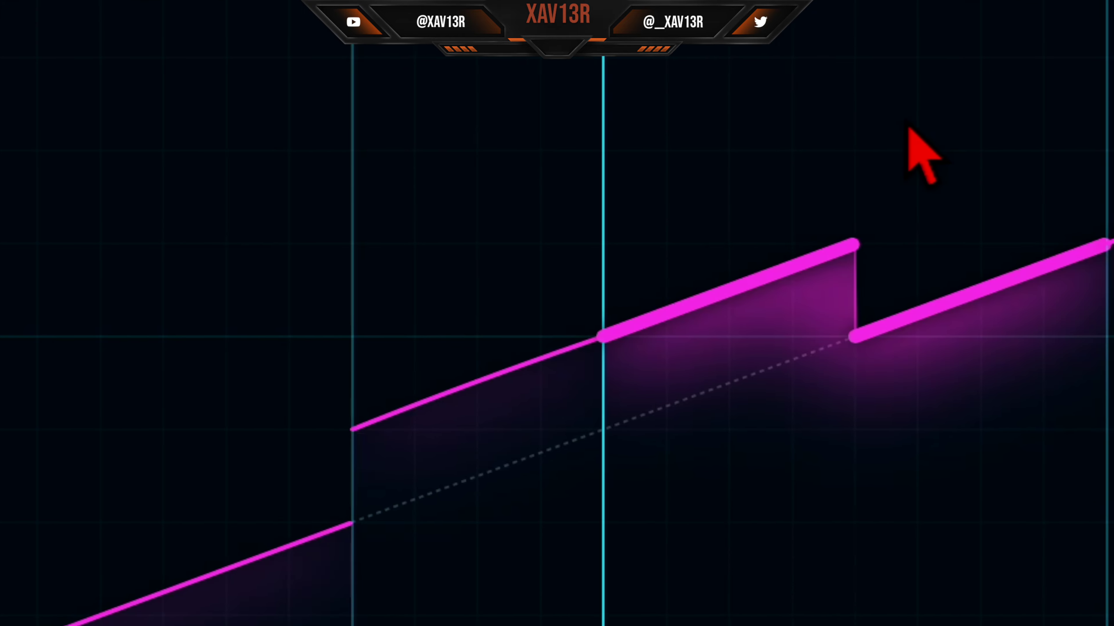
{"action": "left_click_drag", "start_coordinate": [908, 127], "coordinate": [900, 1]}
{"action": "left_click_drag", "start_coordinate": [429, 0], "coordinate": [429, 0]}
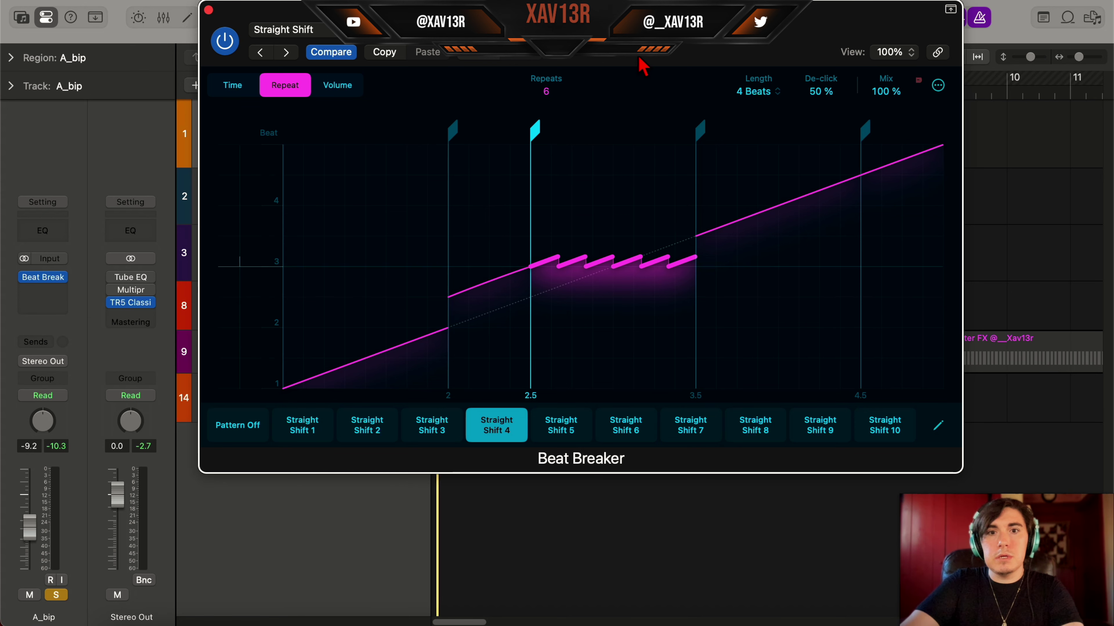
{"action": "left_click_drag", "start_coordinate": [633, 166], "coordinate": [626, 179]}
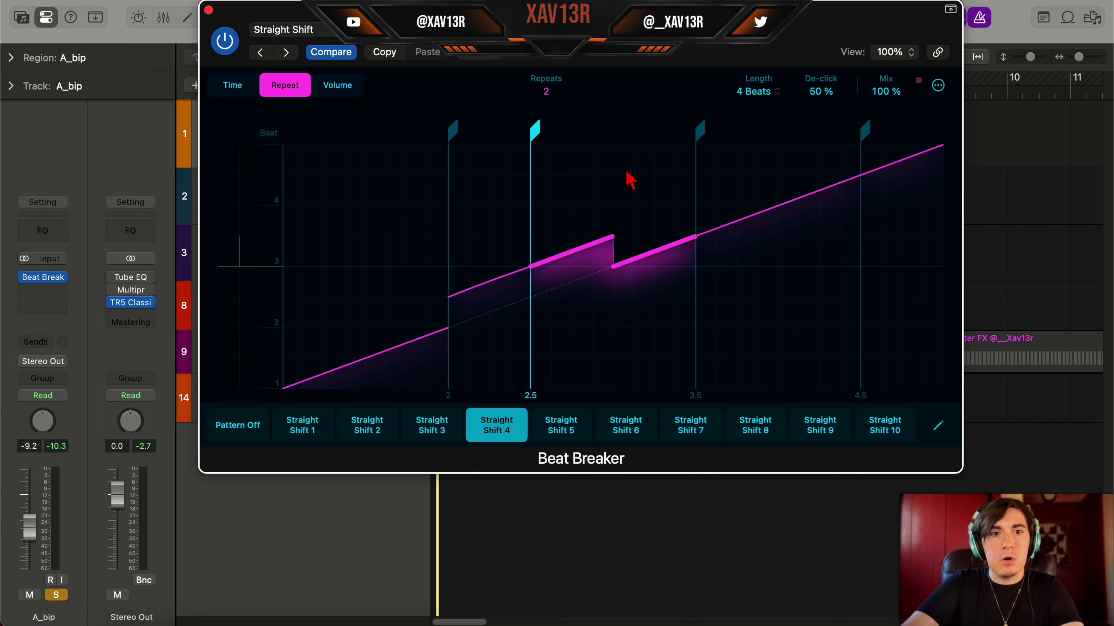
{"action": "key", "text": "space"}
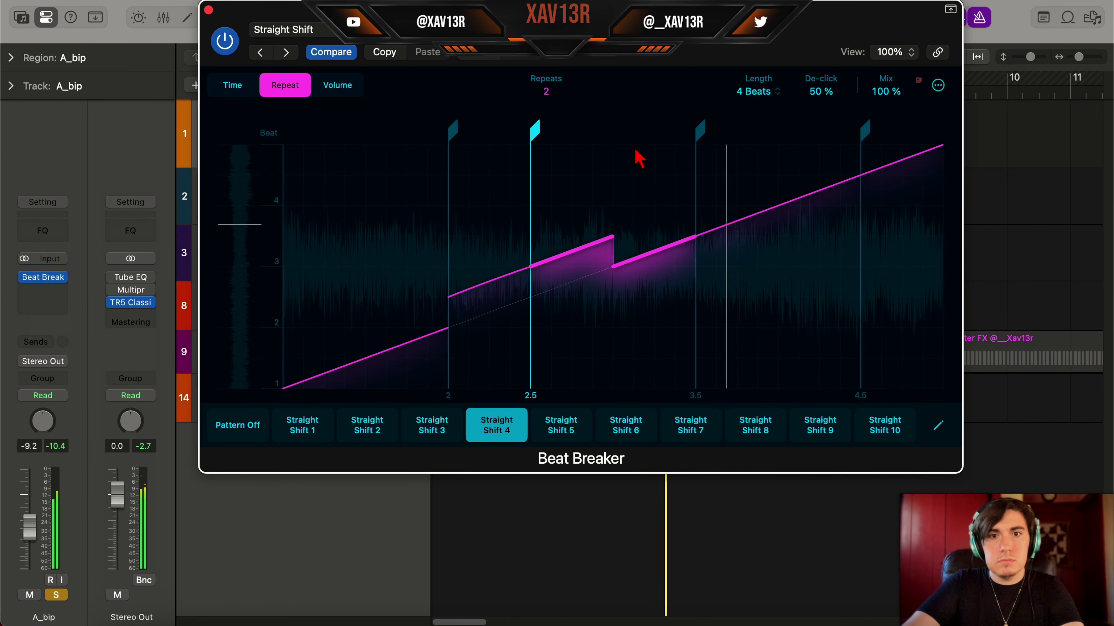
Step: Lower the volume of the slice starting at beat 4.5 to about -3.8 dB and set its volume slope to 5.5%
{"action": "left_click", "coordinate": [902, 242]}
{"action": "mouse_move", "coordinate": [902, 242]}
{"action": "left_mouse_down"}
{"action": "mouse_move", "coordinate": [911, 316]}
{"action": "mouse_move", "coordinate": [918, 254]}
{"action": "left_mouse_up"}
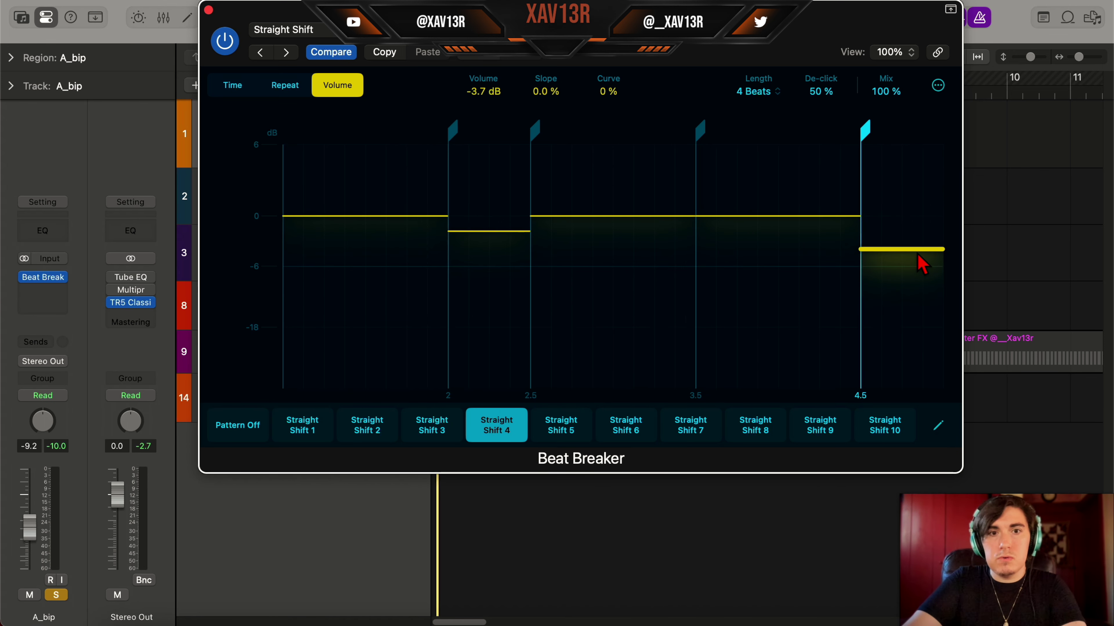
{"action": "mouse_move", "coordinate": [545, 91]}
{"action": "left_mouse_down"}
{"action": "mouse_move", "coordinate": [539, 59]}
{"action": "mouse_move", "coordinate": [544, 114]}
{"action": "mouse_move", "coordinate": [544, 101]}
{"action": "left_mouse_up"}
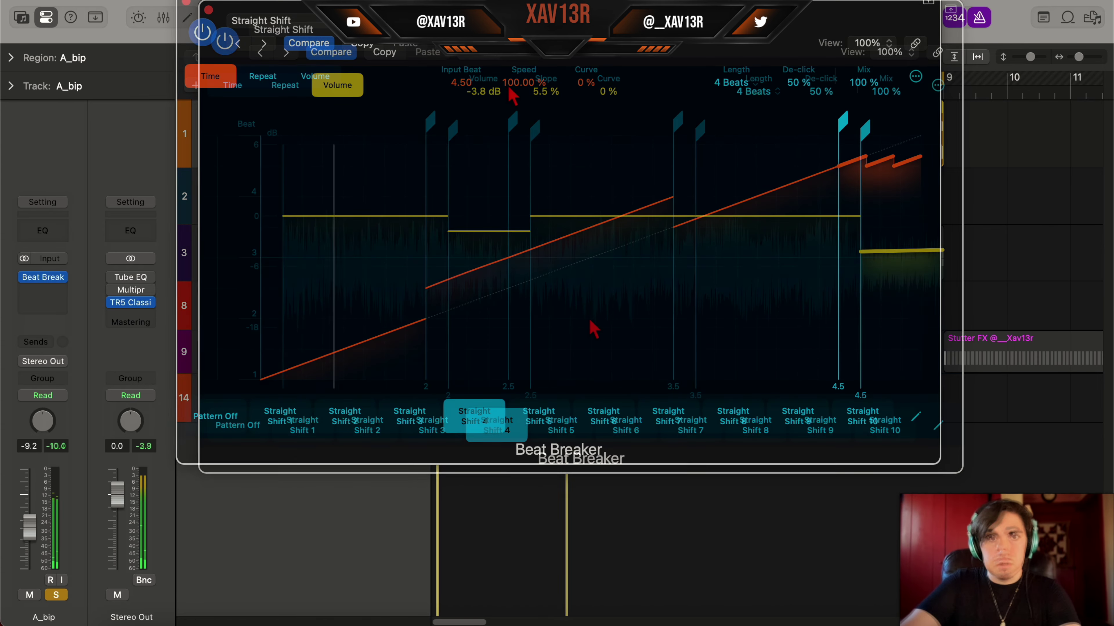
Step: Set the speed of the slice starting at beat 4.5 to 200% and audition the result
{"action": "double_click", "coordinate": [509, 91]}
{"action": "type", "text": "200"}
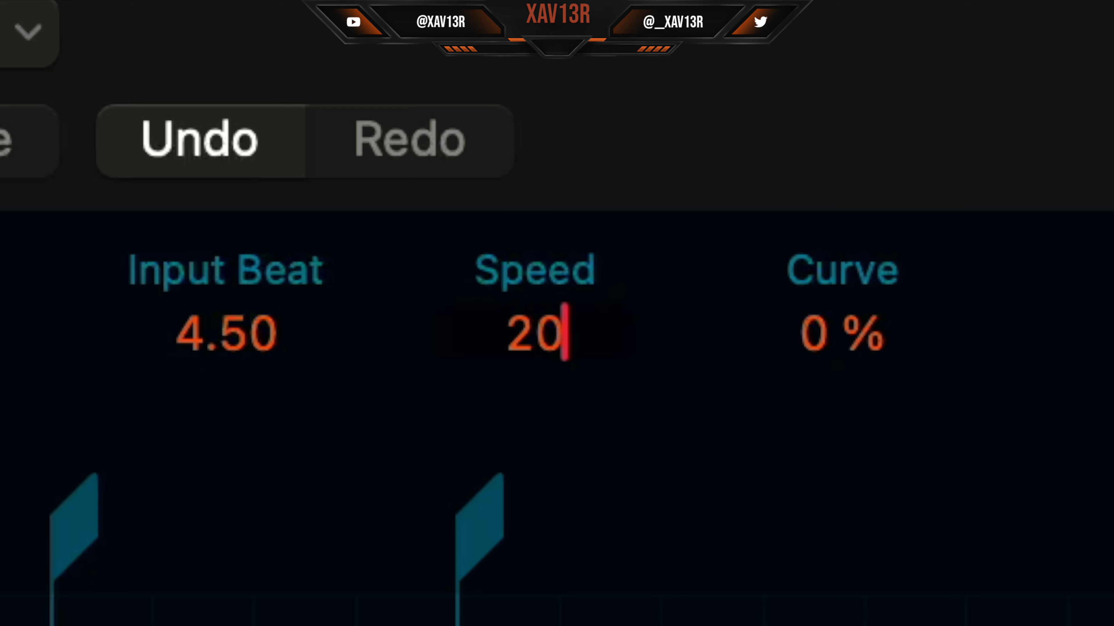
{"action": "key", "text": "Return"}
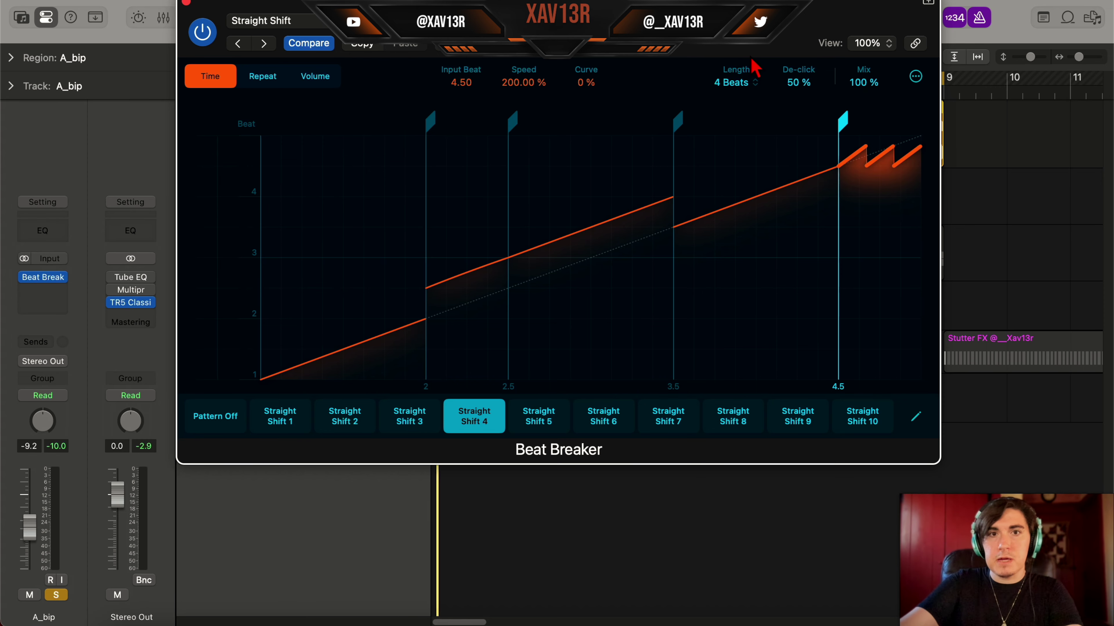
{"action": "key", "text": "space"}
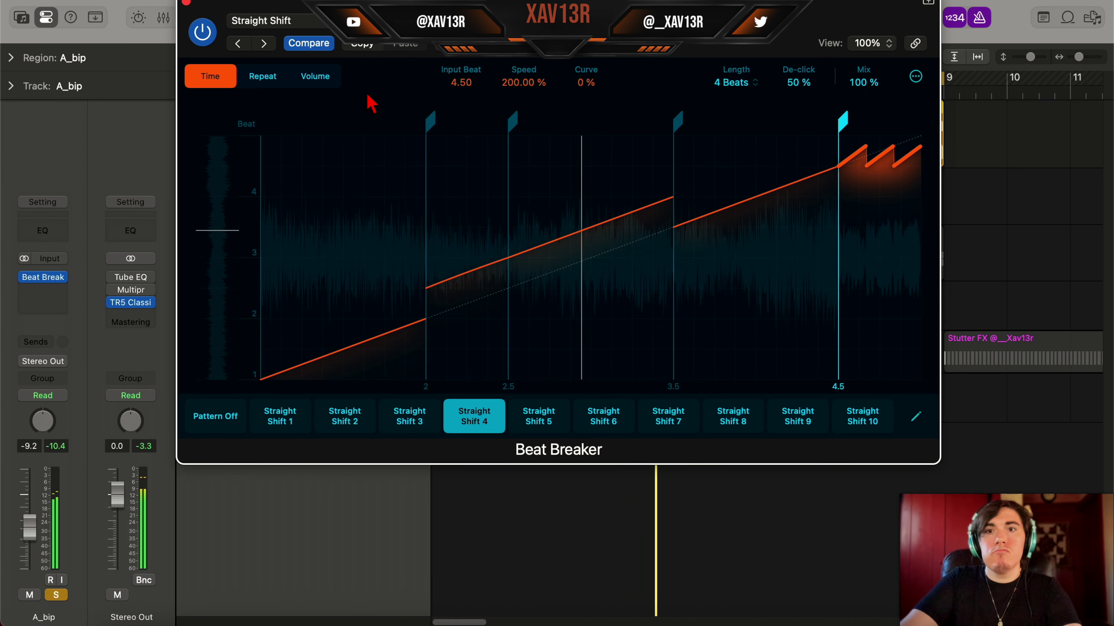
Step: Set the Beat Breaker pattern length to 8 beats and the de-click amount to 71%
{"action": "left_click", "coordinate": [731, 94]}
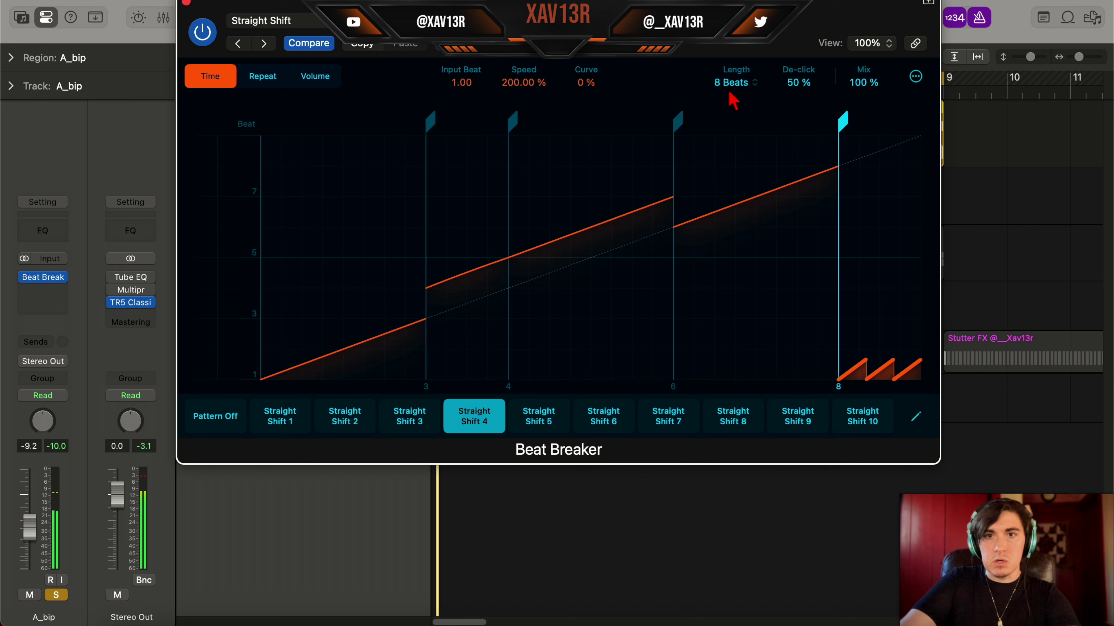
{"action": "left_click", "coordinate": [744, 86]}
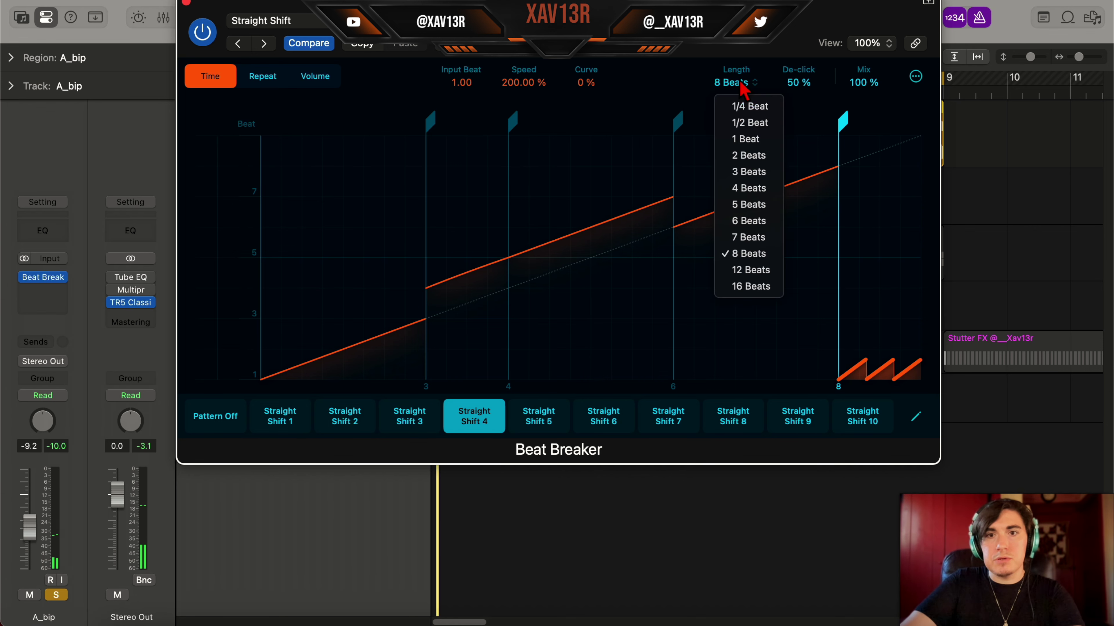
{"action": "left_click", "coordinate": [754, 254]}
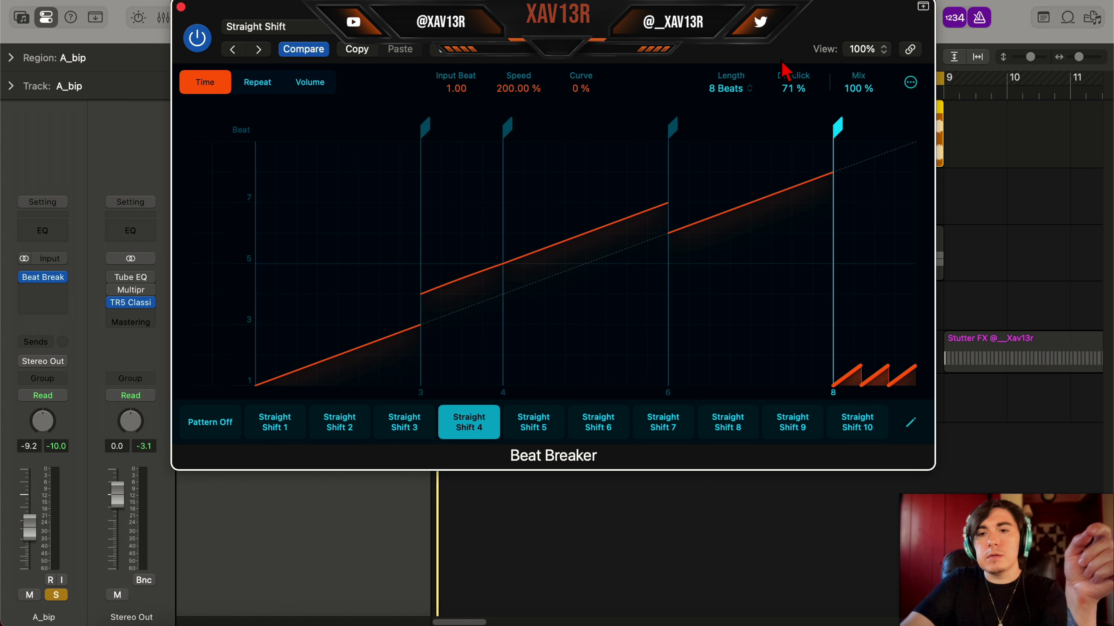
Step: Play the 8-beat pattern while lowering the Beat Breaker mix to 81%, and close the plug-in window
{"action": "key", "text": "space"}
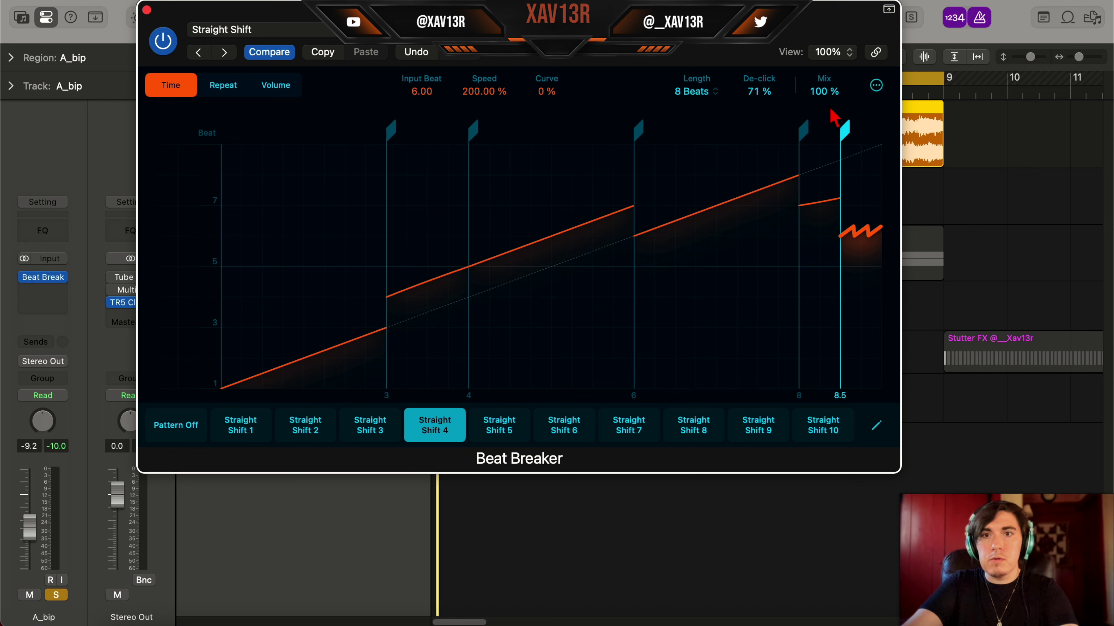
{"action": "key", "text": "space"}
{"action": "left_click_drag", "start_coordinate": [825, 101], "coordinate": [825, 118]}
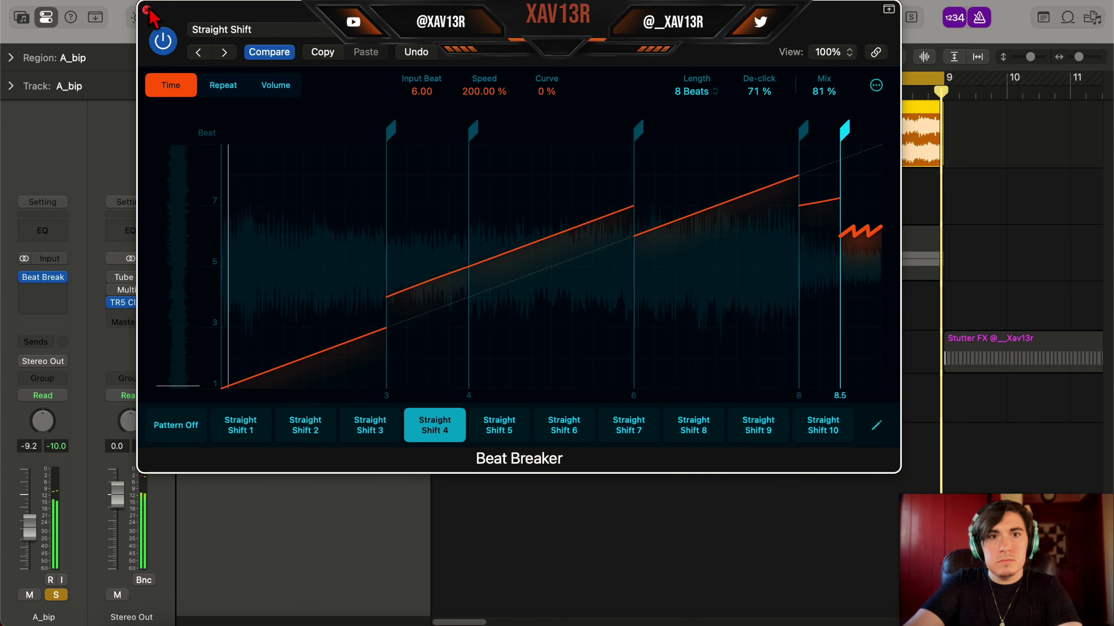
{"action": "left_click", "coordinate": [147, 9]}
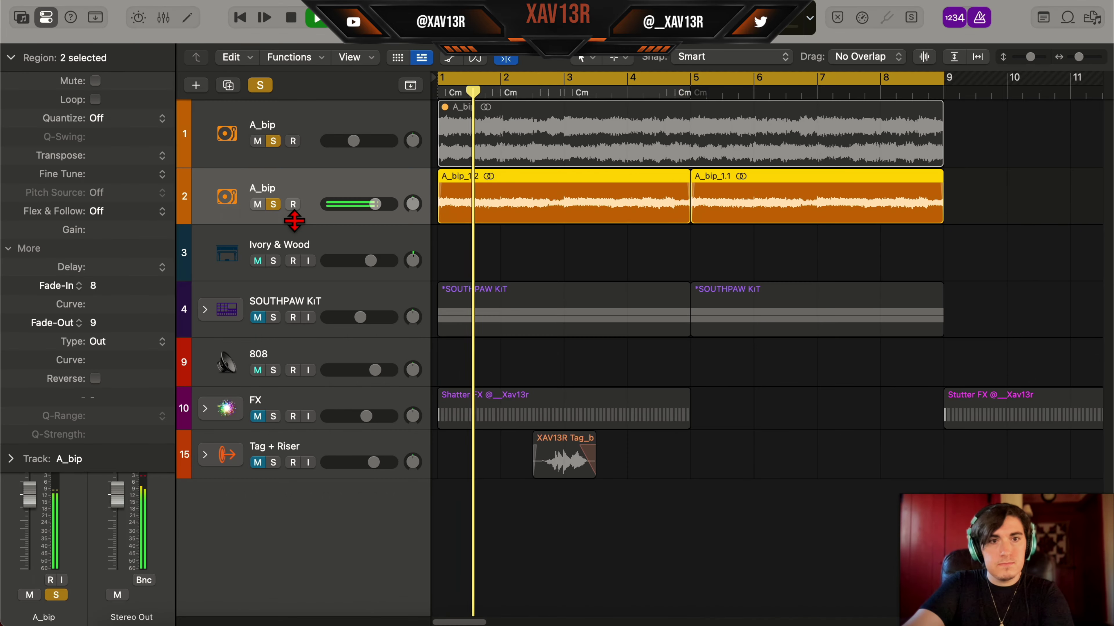
Step: Make the newly bounced A_bip track taller, lower its volume to about -4.3 dB, and collapse the region settings
{"action": "left_click_drag", "start_coordinate": [294, 220], "coordinate": [293, 233]}
{"action": "left_click_drag", "start_coordinate": [374, 211], "coordinate": [363, 210]}
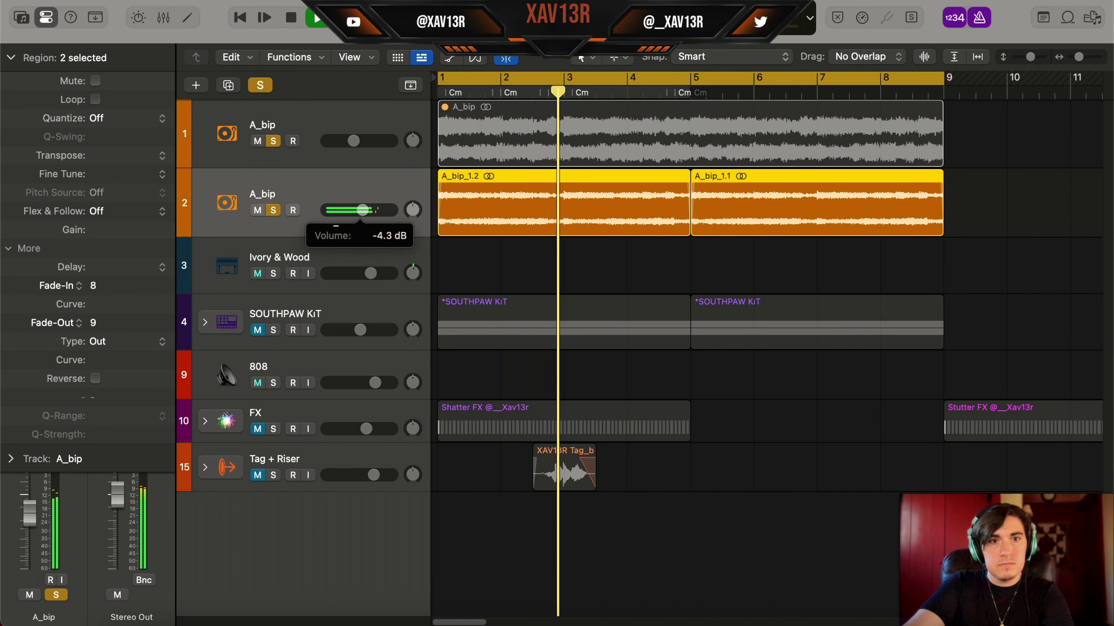
{"action": "left_click", "coordinate": [10, 58]}
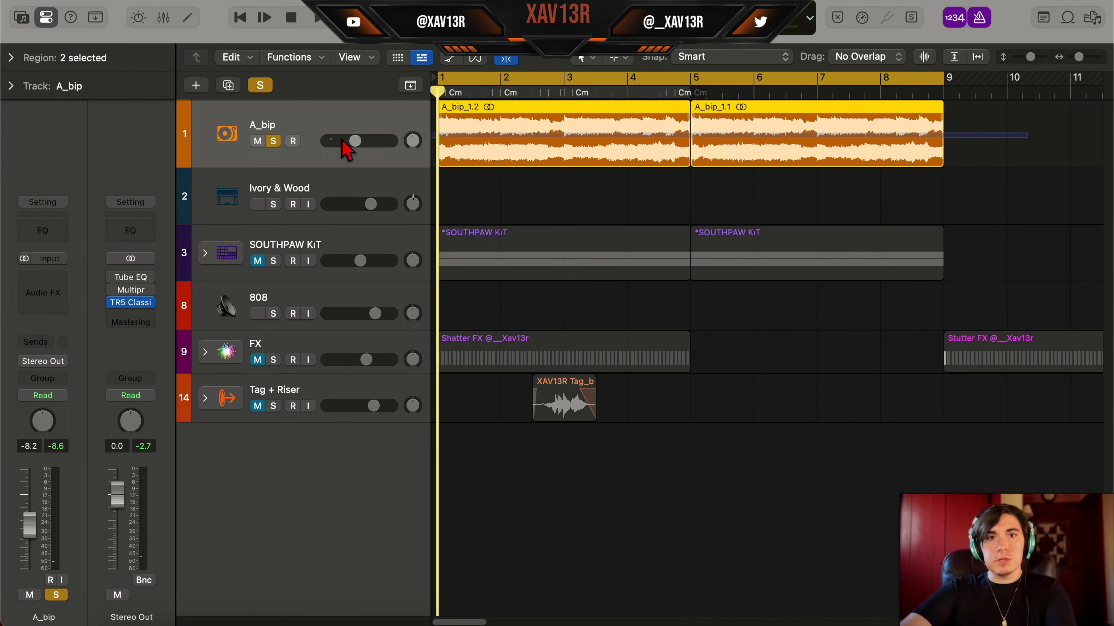
Step: Copy both A_bip regions to bar 9 on a duplicate of their track and recolor them purple
{"action": "key", "text": "super+d"}
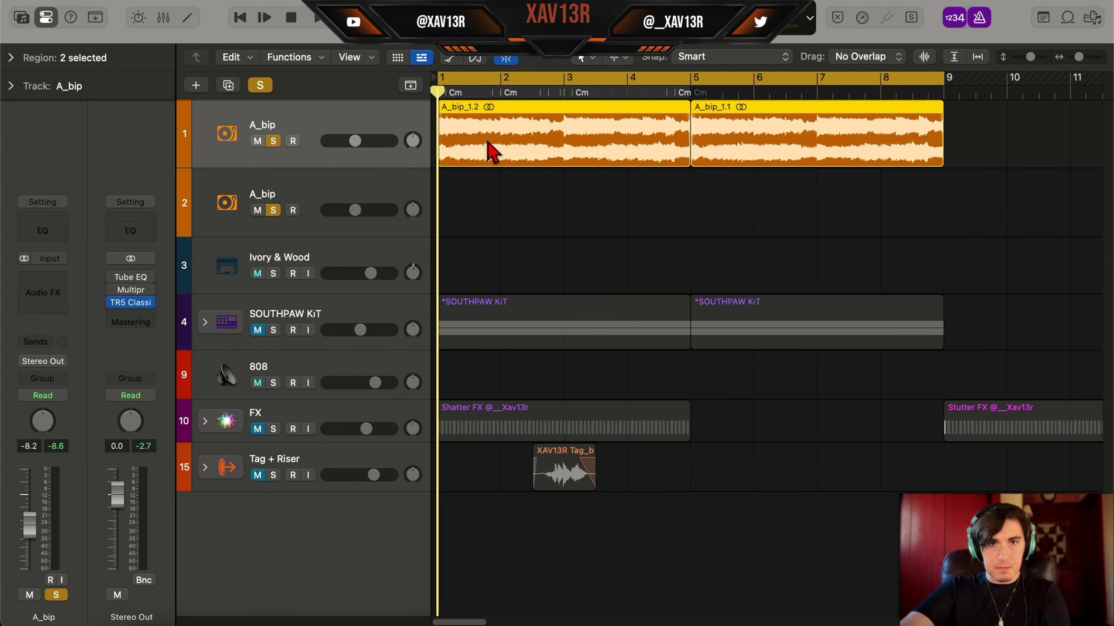
{"action": "left_click_drag", "start_coordinate": [491, 150], "coordinate": [792, 212]}
{"action": "right_click", "coordinate": [579, 197]}
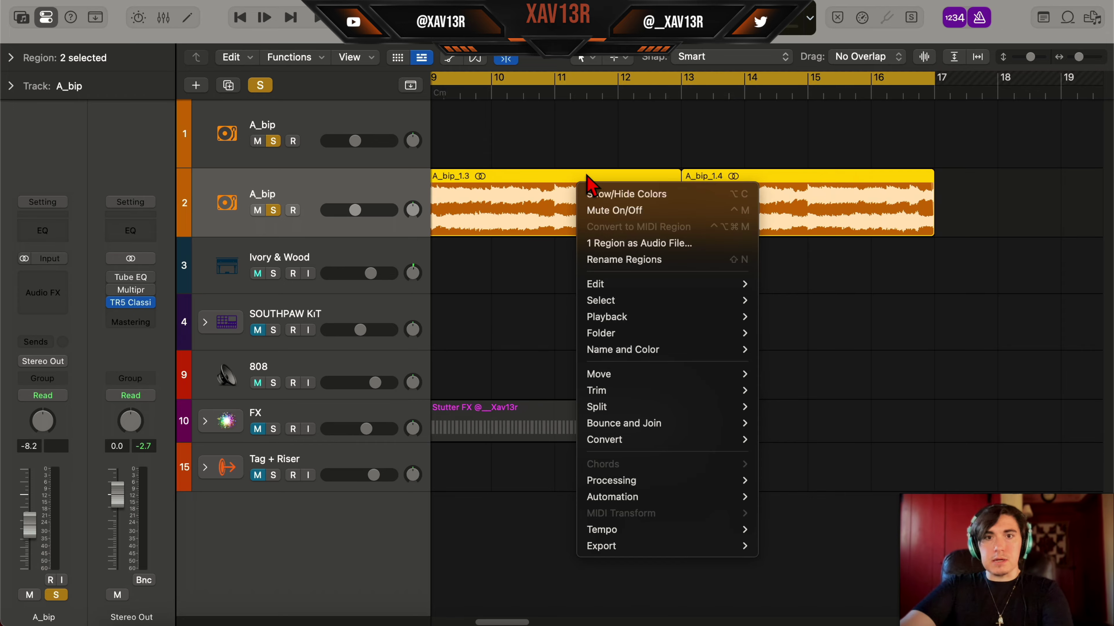
{"action": "left_click", "coordinate": [589, 186]}
{"action": "left_click", "coordinate": [38, 293]}
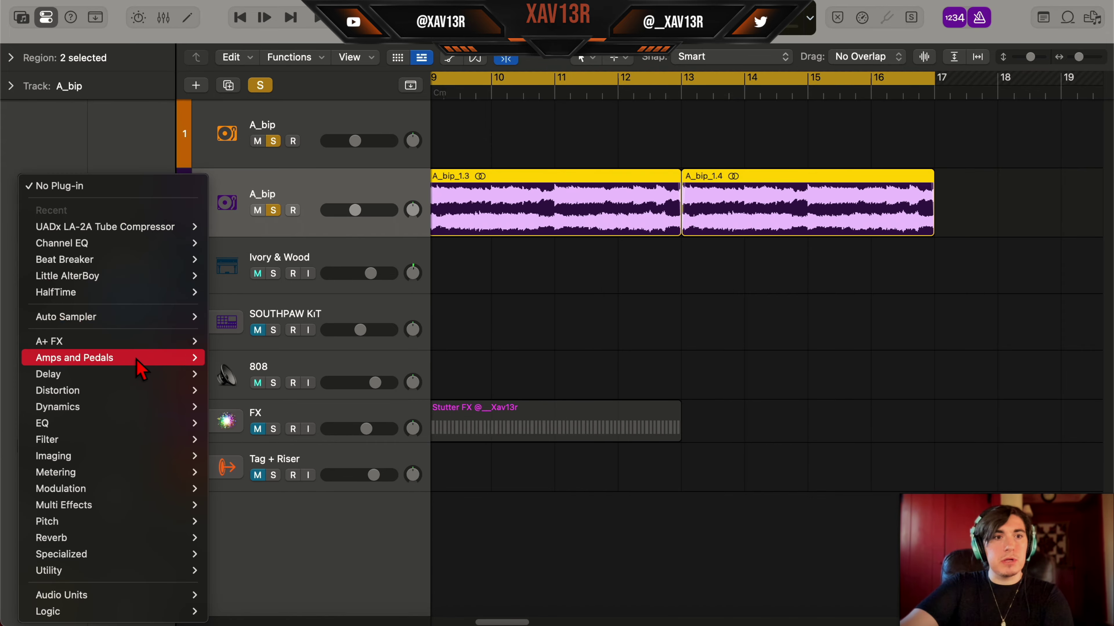
Step: Create a Sample Alchemy instrument track from the A_bip_1.4 region and spread sources A, B and C along the waveform
{"action": "left_click_drag", "start_coordinate": [887, 215], "coordinate": [308, 265]}
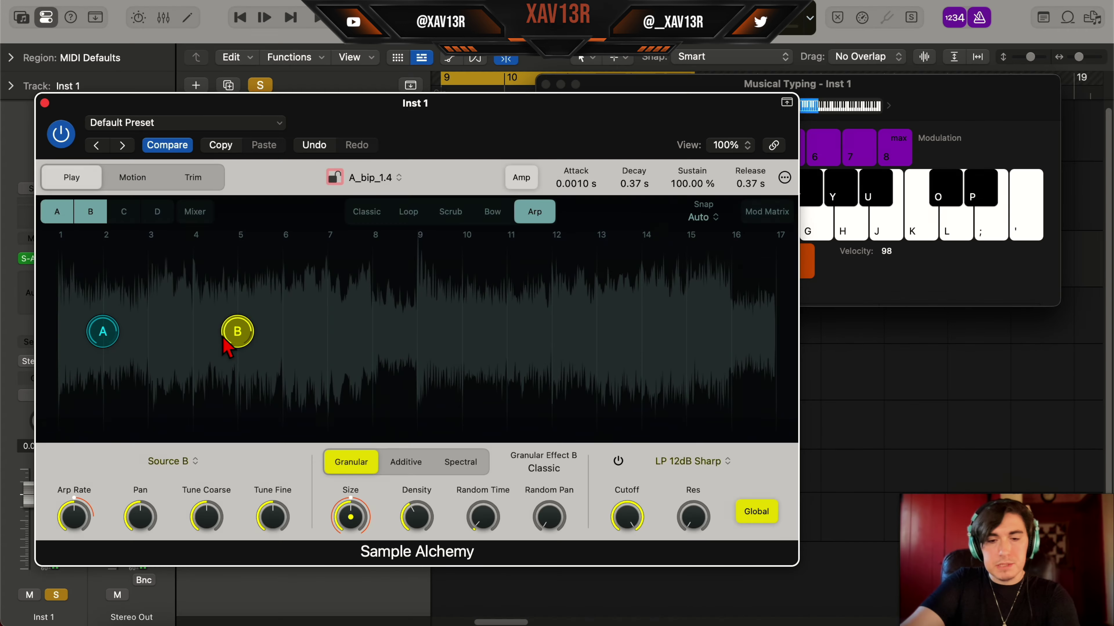
{"action": "left_click", "coordinate": [736, 327]}
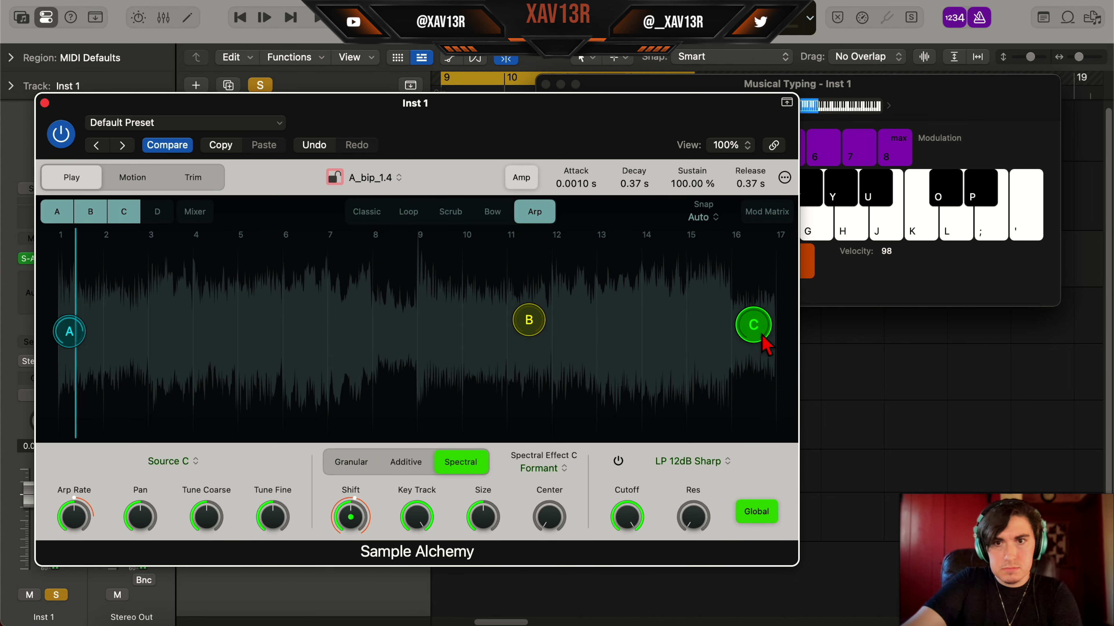
{"action": "left_click", "coordinate": [184, 368]}
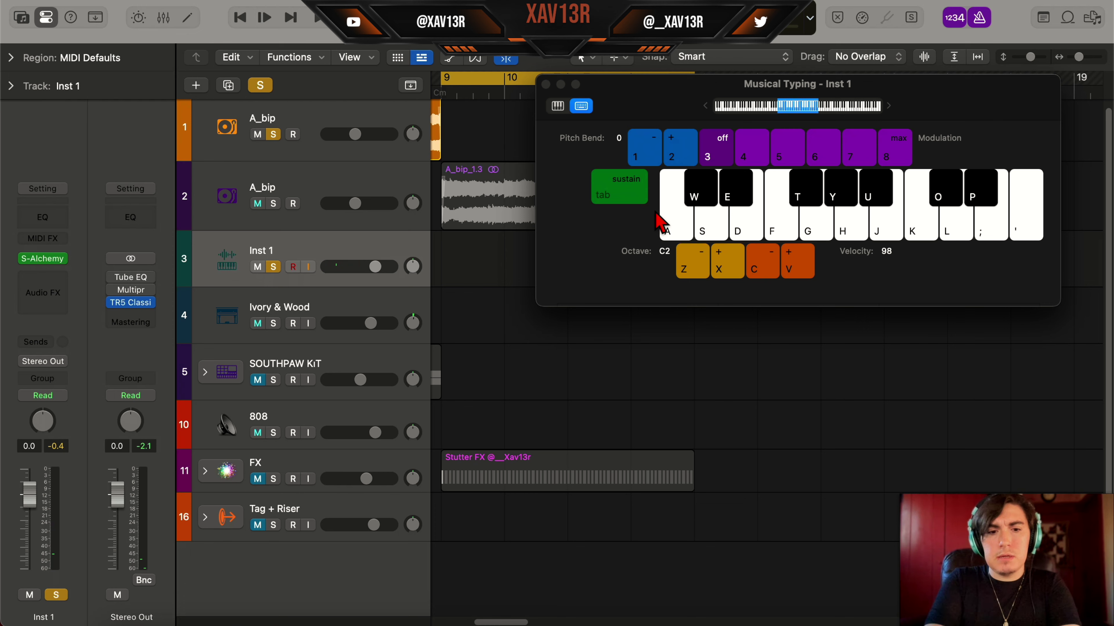
Step: Record a MIDI part for the Sample Alchemy instrument on Inst 1 from around bar 9, discarding the first take
{"action": "key", "text": "r"}
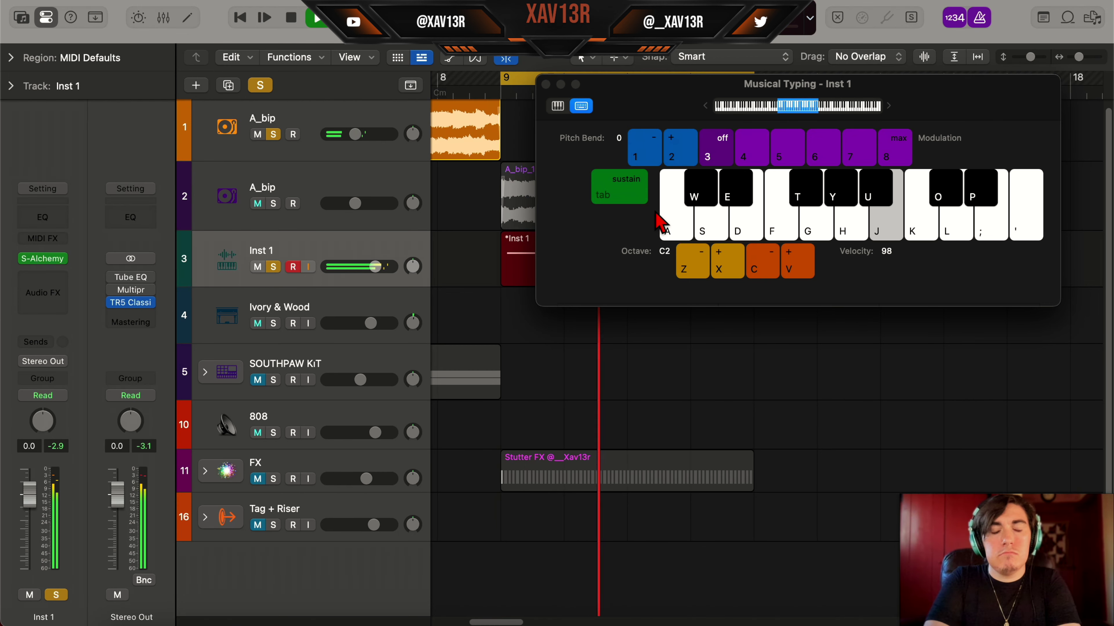
{"action": "key", "text": "super+period"}
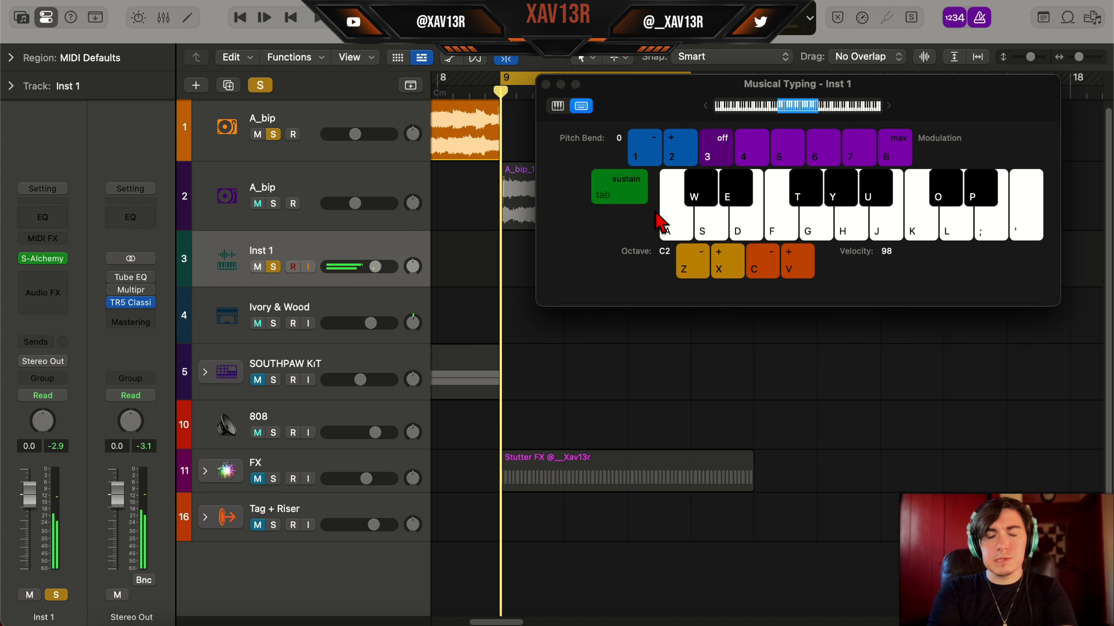
{"action": "key", "text": "r"}
{"action": "key", "text": "j"}
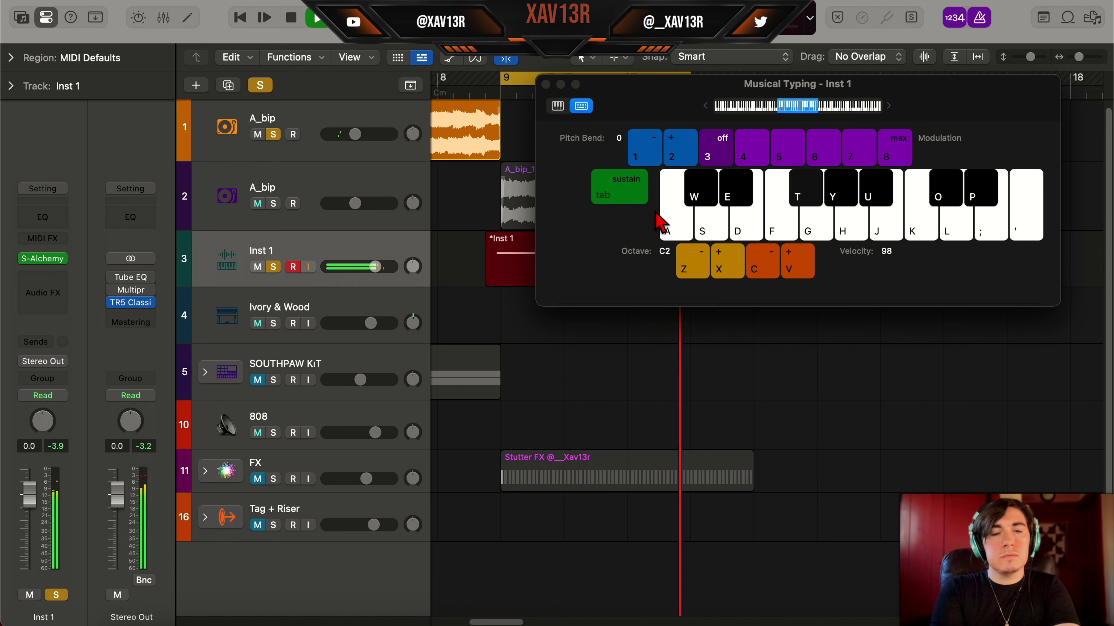
{"action": "key", "text": "space"}
Step: Open the recorded Inst 1 region in the Piano Roll and repeat the opening note pattern to fill bars 9 and 10
{"action": "key", "text": "super+k"}
{"action": "key", "text": "p"}
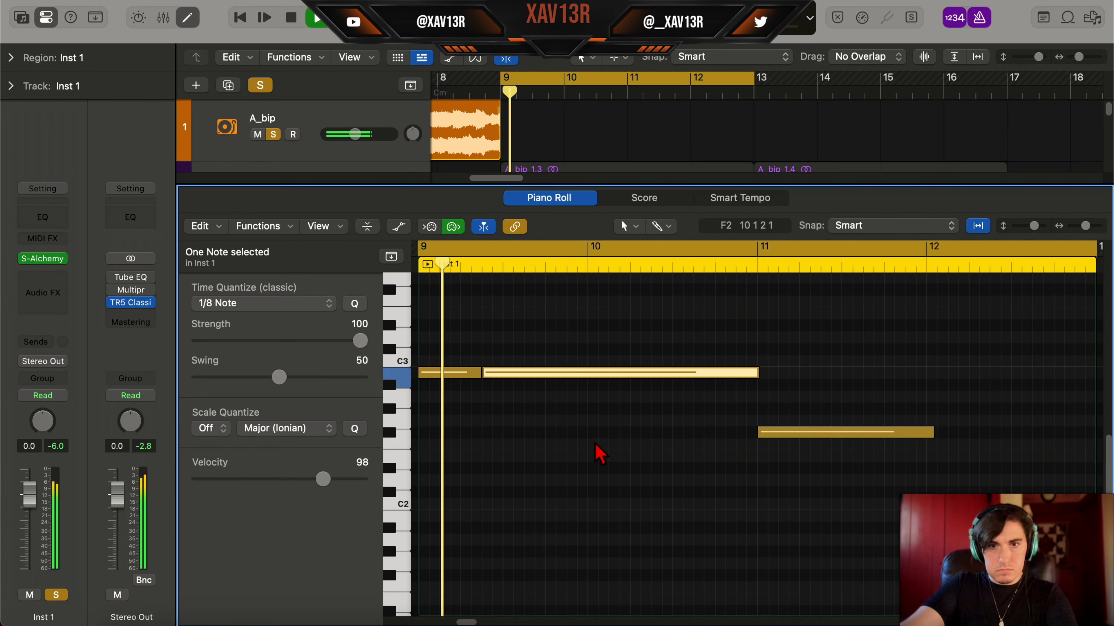
{"action": "key", "text": "space"}
{"action": "key", "text": "super+r"}
{"action": "key", "text": "space"}
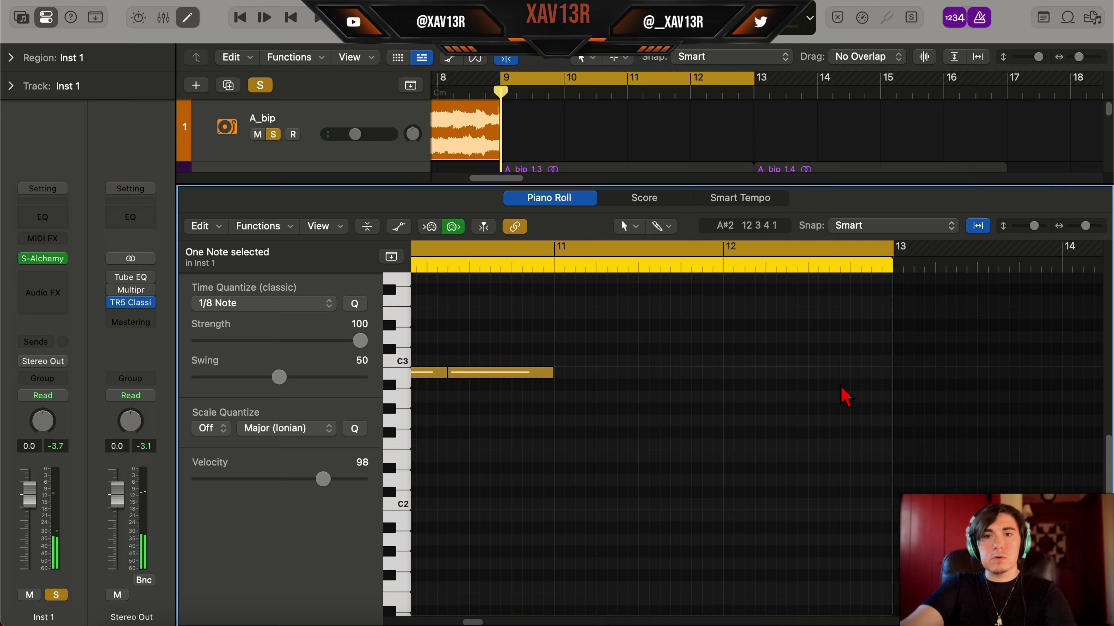
{"action": "key", "text": "super+r"}
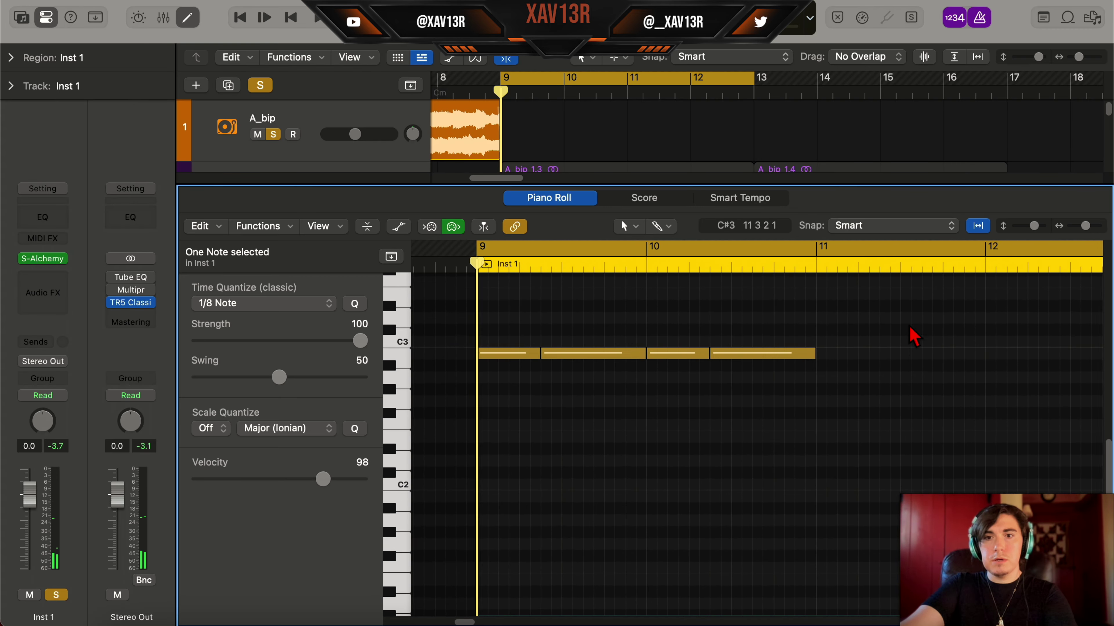
Step: Repeat all four notes into bars 11 and 12, transpose the copies down five semitones, and audition the part
{"action": "key", "text": "super+a"}
{"action": "key", "text": "super+r"}
{"action": "key", "text": "alt+Down"}
{"action": "key", "text": "alt+Down"}
{"action": "key", "text": "alt+Down"}
{"action": "key", "text": "alt+Down"}
{"action": "key", "text": "alt+Down"}
{"action": "key", "text": "space"}
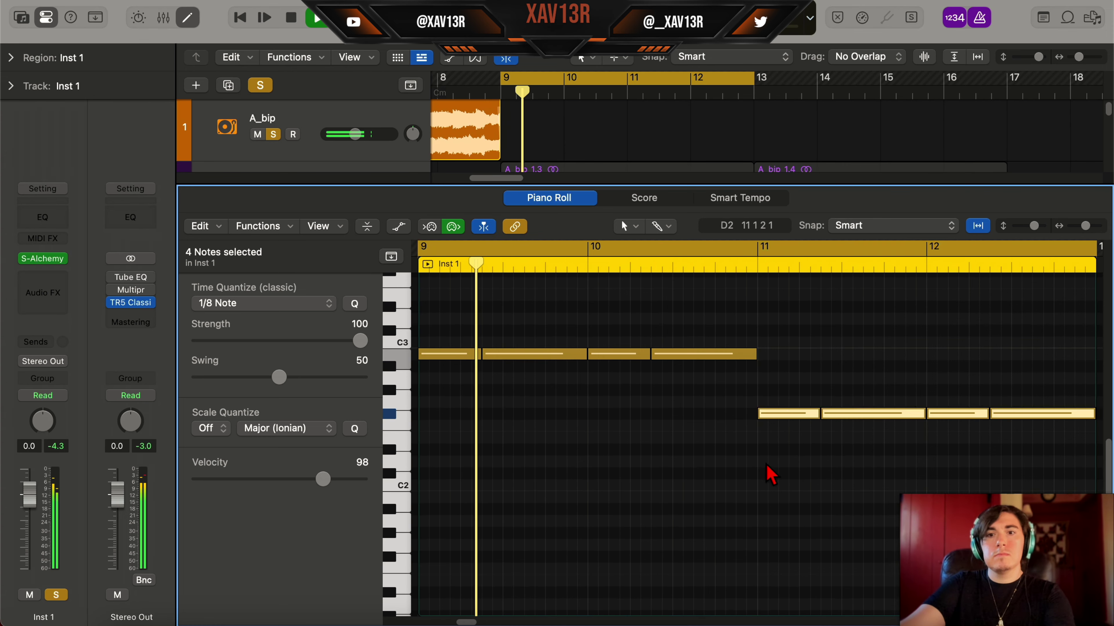
{"action": "left_click", "coordinate": [763, 476]}
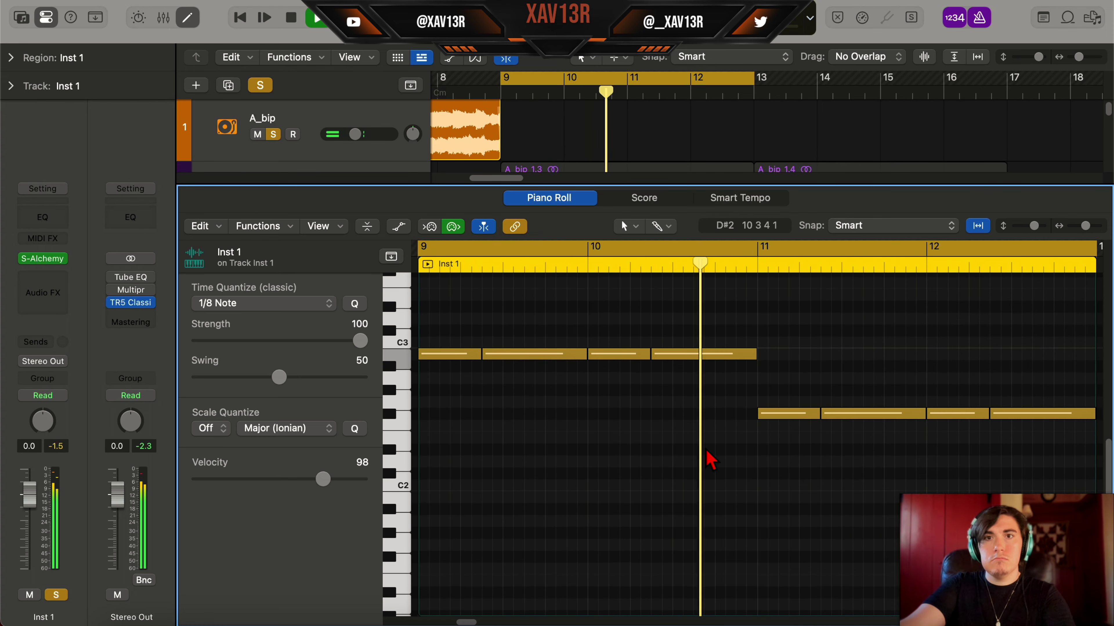
{"action": "scroll", "coordinate": [704, 460], "scroll_direction": "up", "scroll_amount": 2}
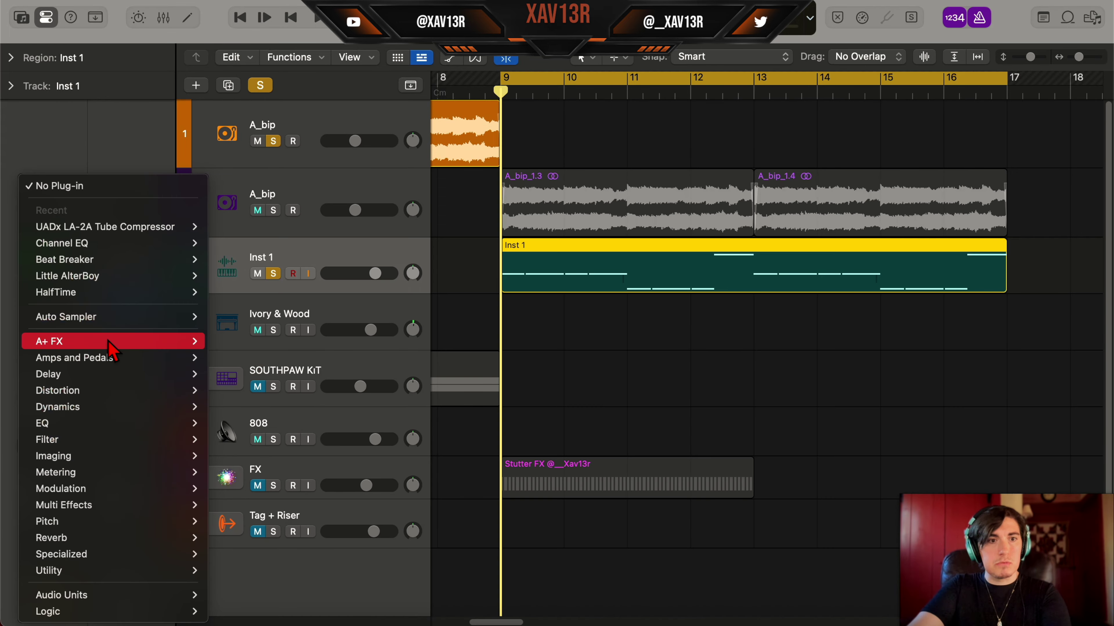
Step: Add a Channel EQ to the Sample Alchemy part and roll off the highs of the B track with its high-cut band
{"action": "mouse_move", "coordinate": [112, 346]}
{"action": "scroll", "coordinate": [280, 561], "scroll_direction": "down", "scroll_amount": 10}
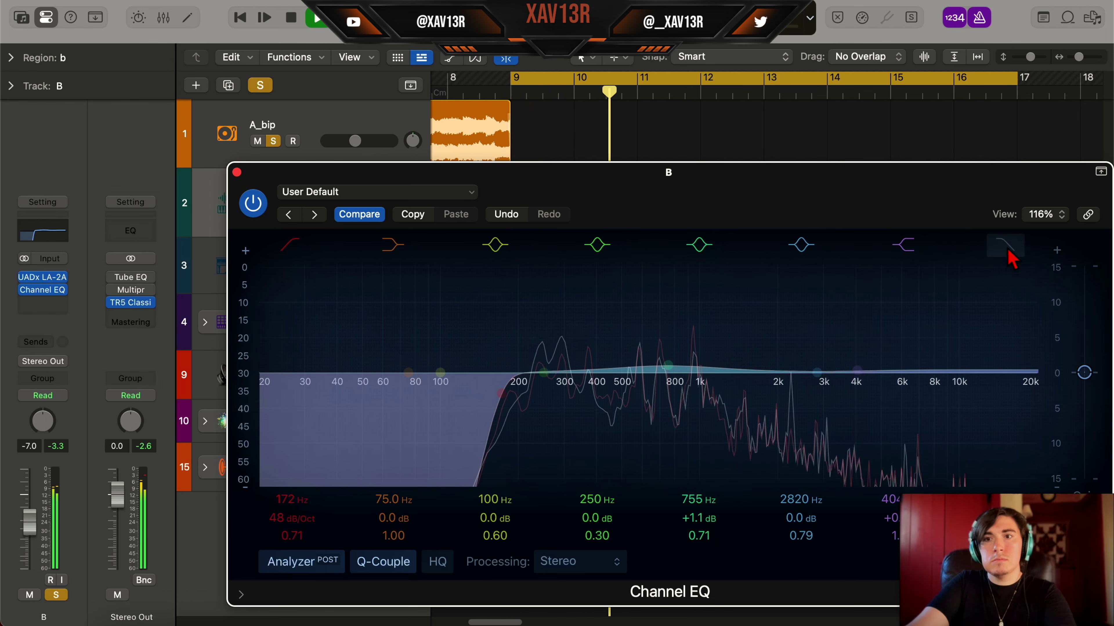
{"action": "left_click_drag", "start_coordinate": [1042, 434], "coordinate": [977, 420]}
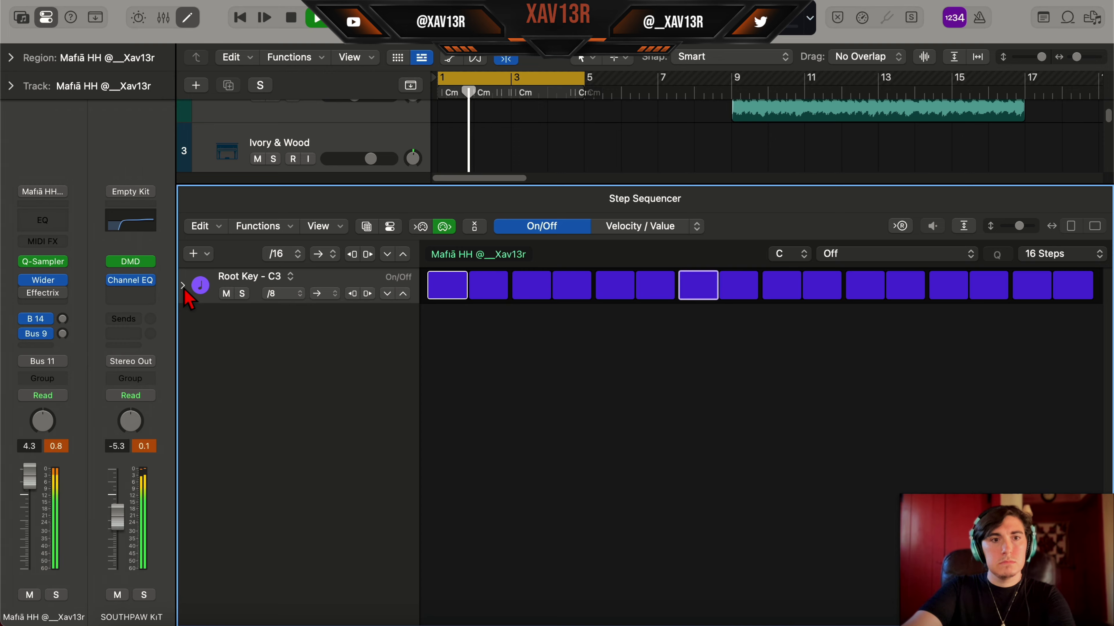
Step: Convert the Mafiā HH pattern to a MIDI region with varied note pitches and repeat it up to bar 9
{"action": "left_click", "coordinate": [183, 286]}
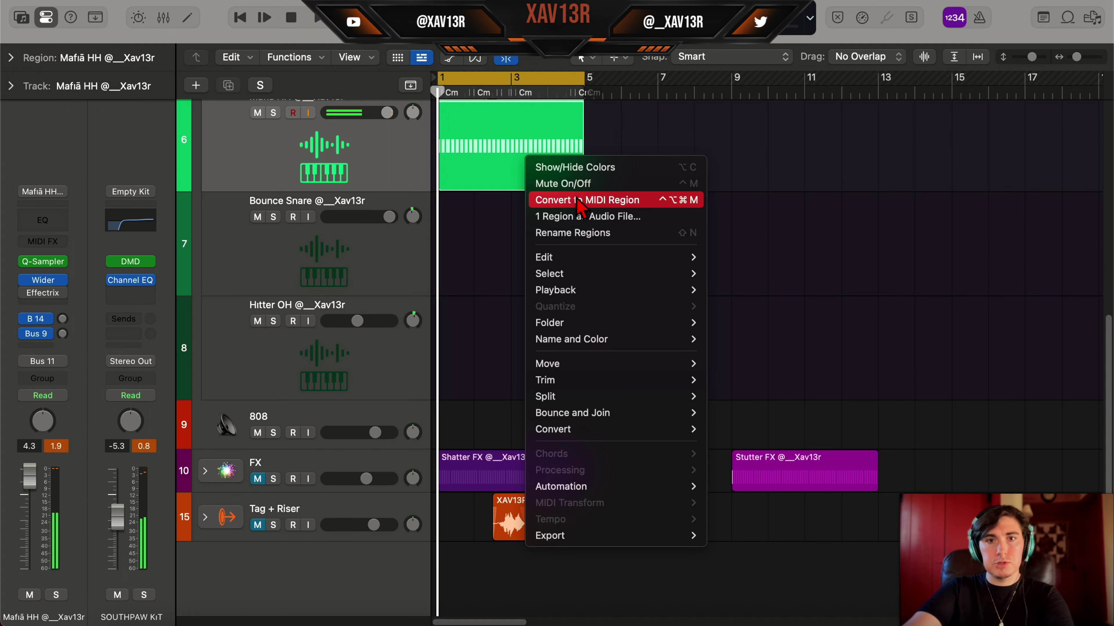
{"action": "key", "text": "Escape"}
{"action": "double_click", "coordinate": [554, 180]}
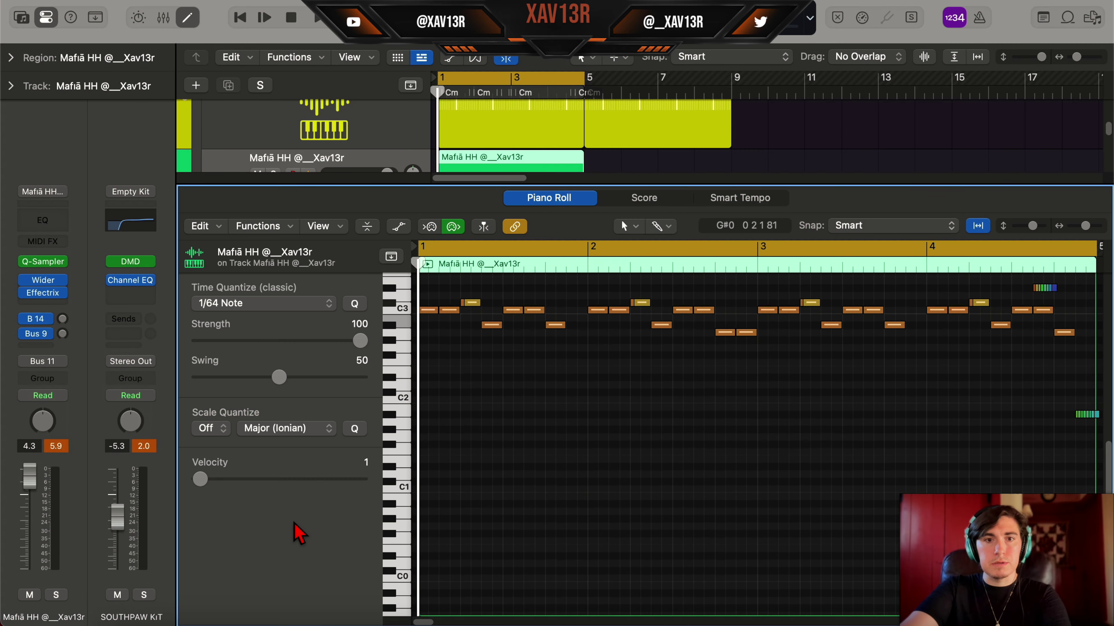
{"action": "key", "text": "space"}
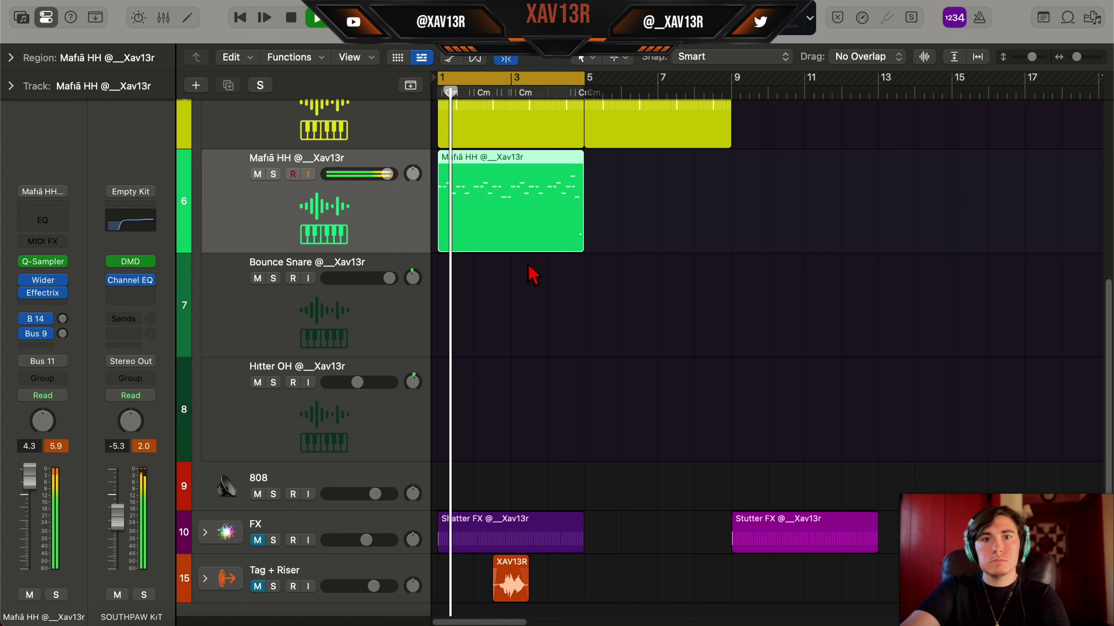
{"action": "key", "text": "super+r"}
{"action": "left_click", "coordinate": [572, 229], "text": "shift"}
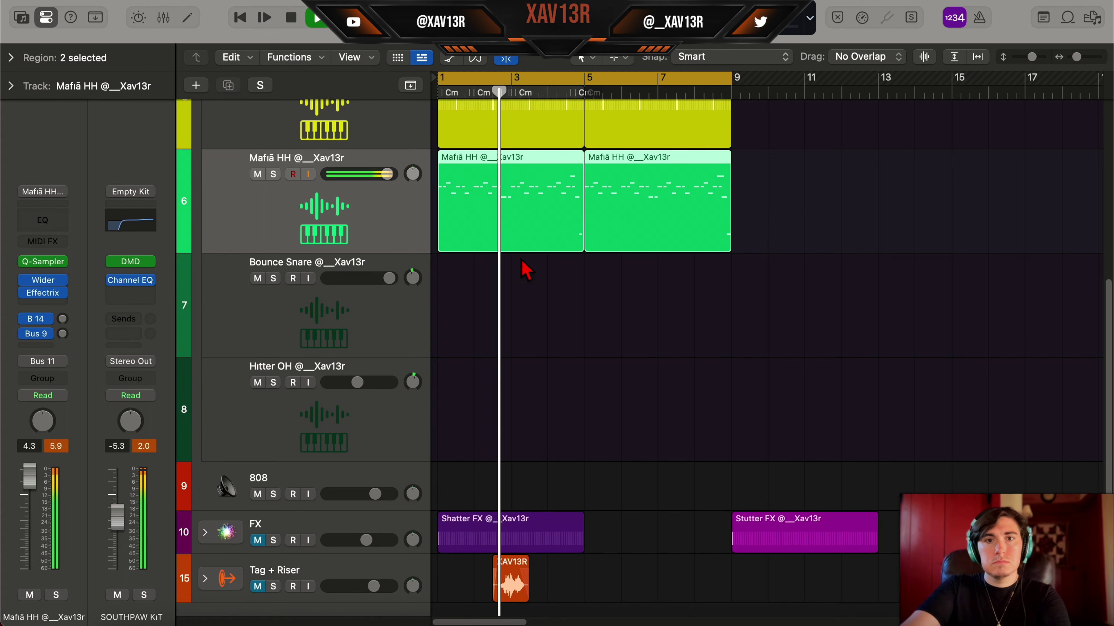
Step: Create a pattern region on the Bounce Snare track and increase its number of steps beyond 16
{"action": "right_click", "coordinate": [449, 288]}
{"action": "left_click", "coordinate": [475, 305]}
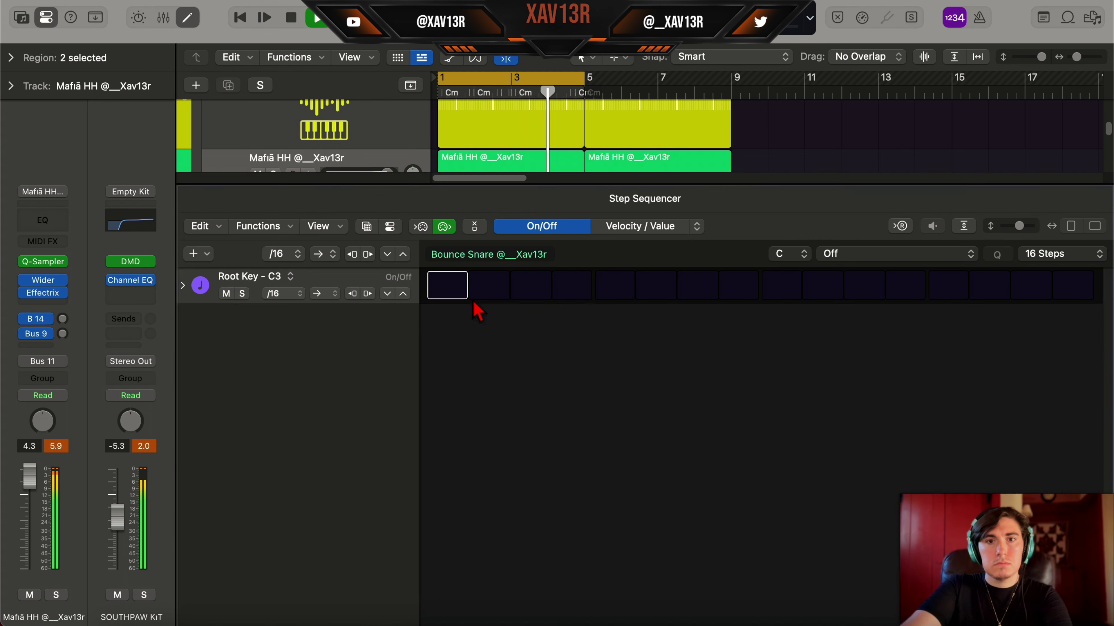
{"action": "left_click", "coordinate": [1061, 253]}
{"action": "left_click", "coordinate": [1053, 294]}
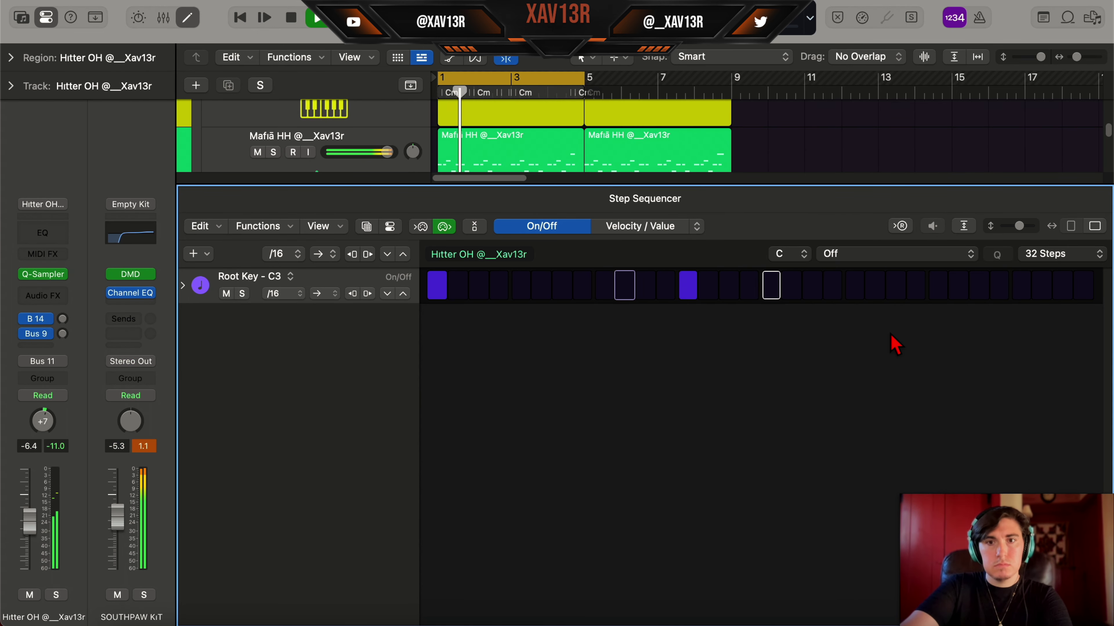
Step: Extend the Hitter OH step pattern beyond 32 steps and close the Bounce Snare's Quick Sampler
{"action": "left_click", "coordinate": [1061, 254]}
{"action": "left_click", "coordinate": [1057, 315]}
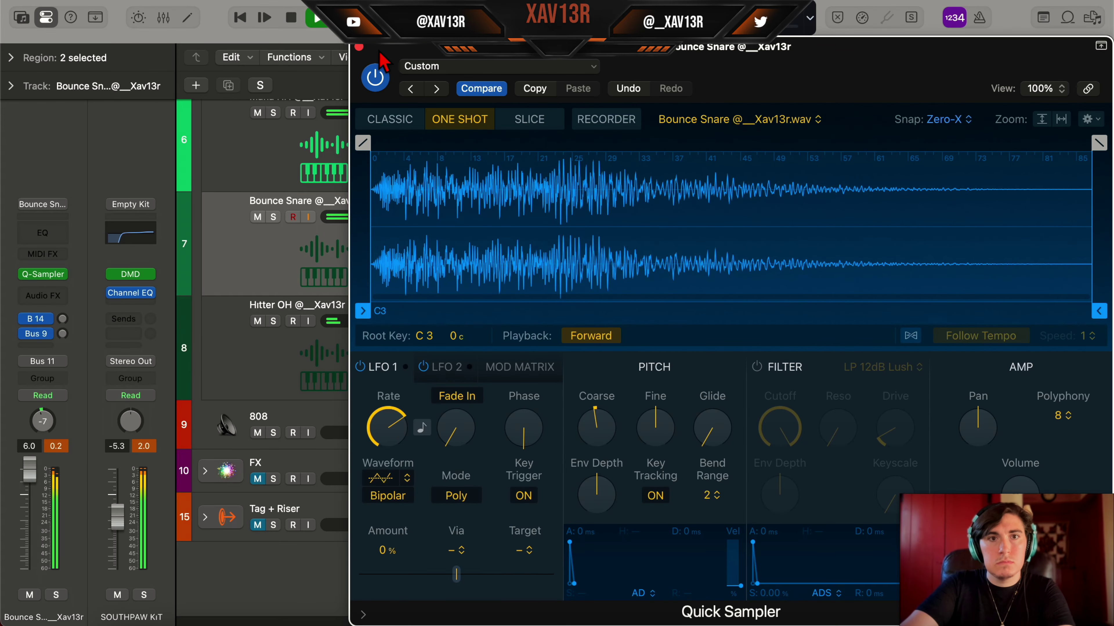
{"action": "left_click", "coordinate": [359, 46]}
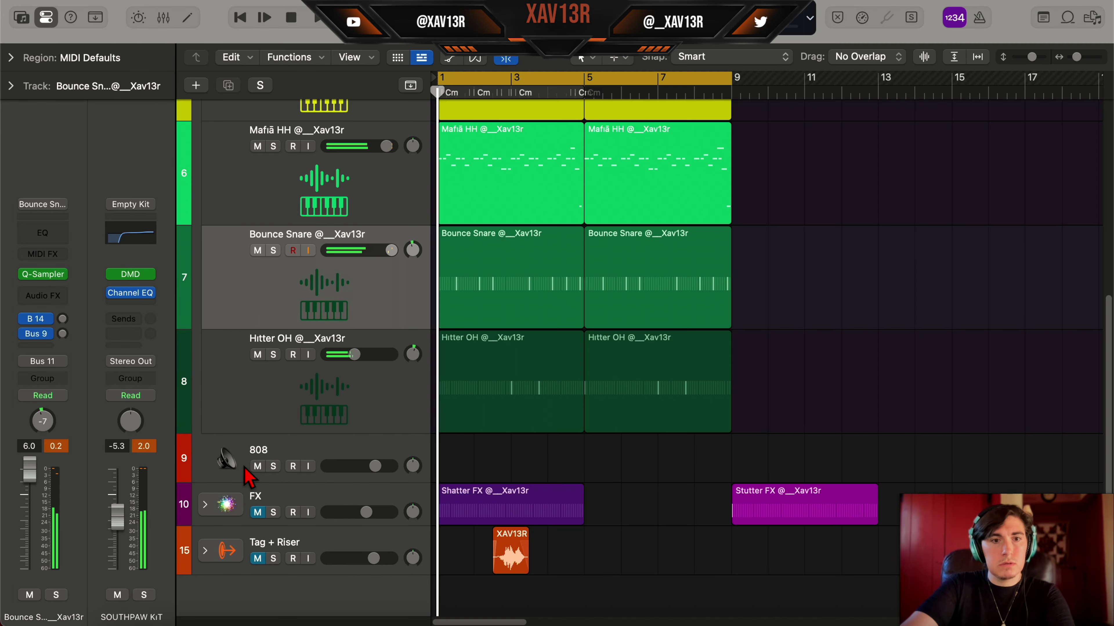
Step: Open the 808 track's Quick Sampler and browse the SOUTHPAW drum kit's 808 folder in Finder for a sample to load
{"action": "left_click", "coordinate": [276, 461]}
{"action": "left_click", "coordinate": [43, 259]}
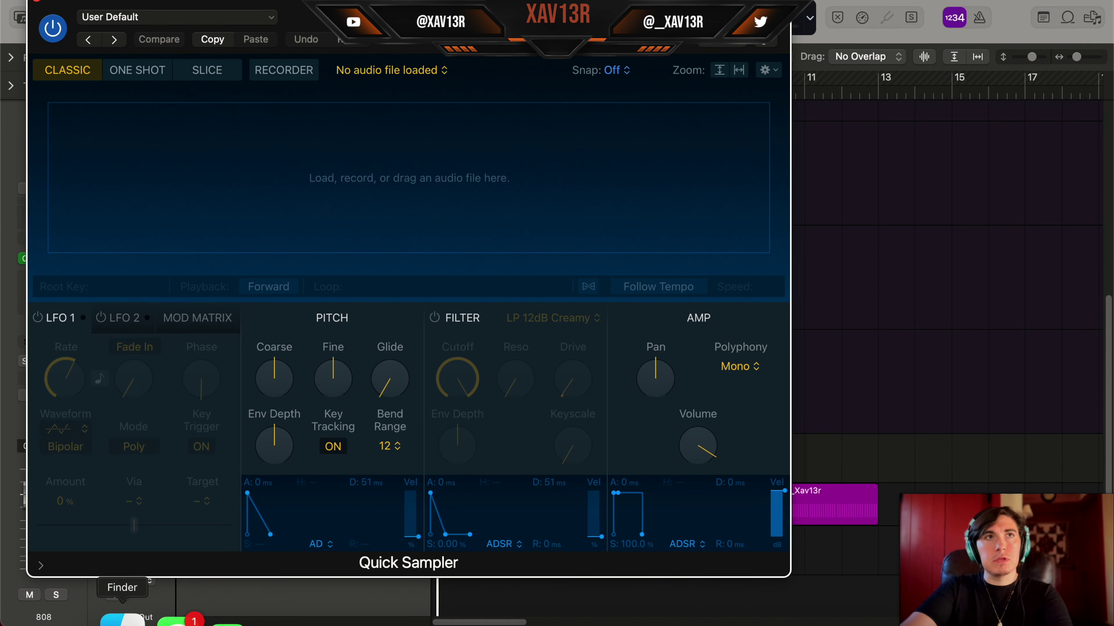
{"action": "left_click", "coordinate": [130, 618]}
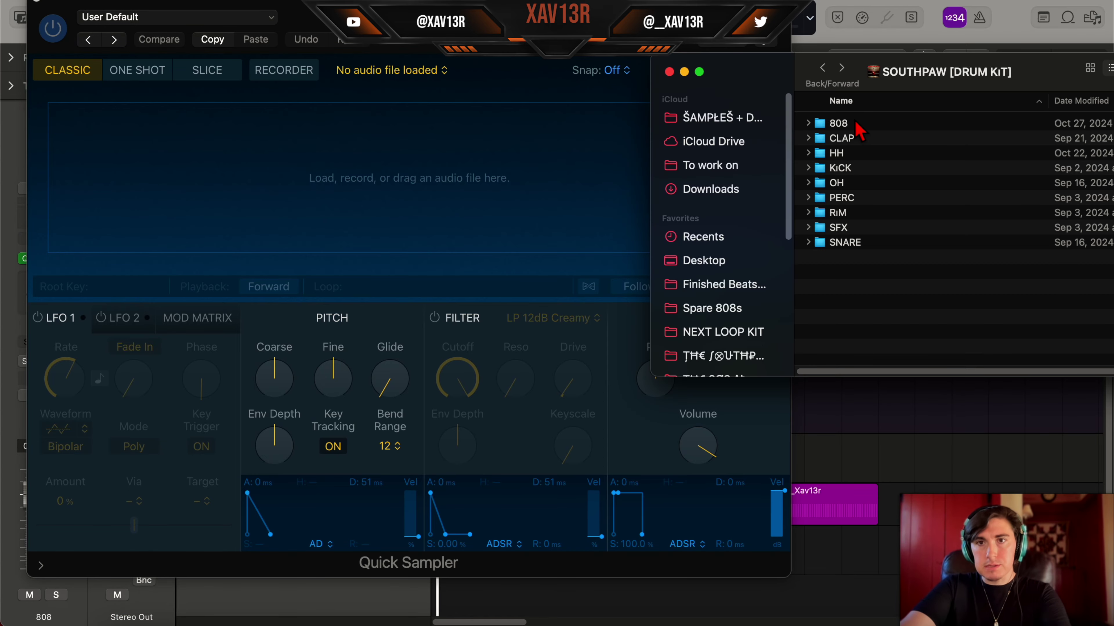
{"action": "left_click", "coordinate": [839, 124]}
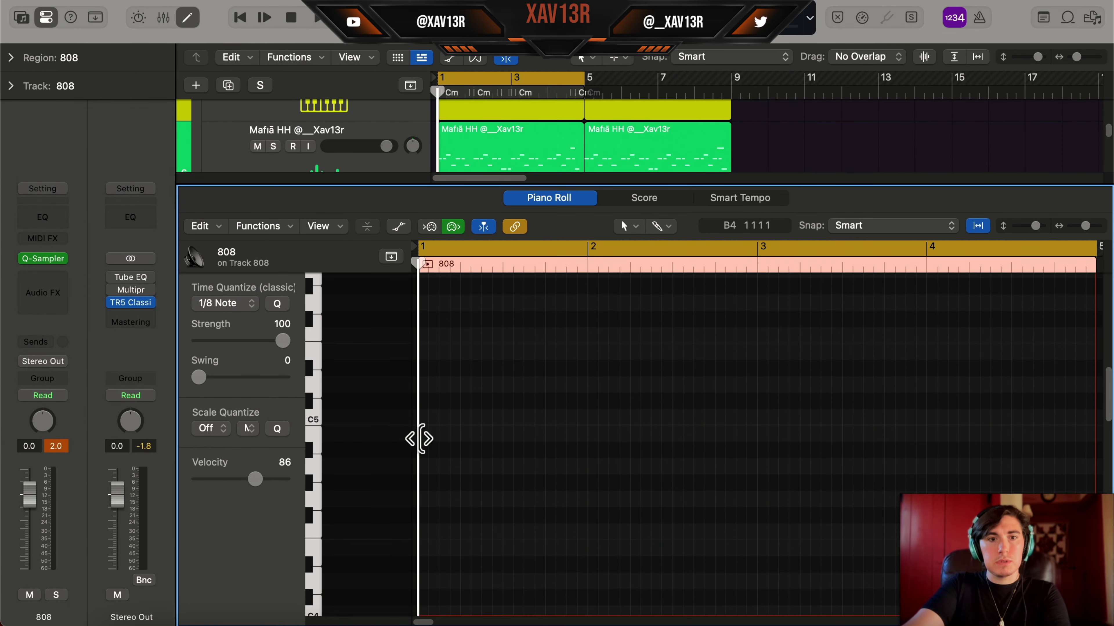
Step: Write a five-note 808 line across bars 1 to 4 starting on B4, and set all note velocities to 127
{"action": "left_click", "coordinate": [428, 436], "text": "super"}
{"action": "key", "text": "space"}
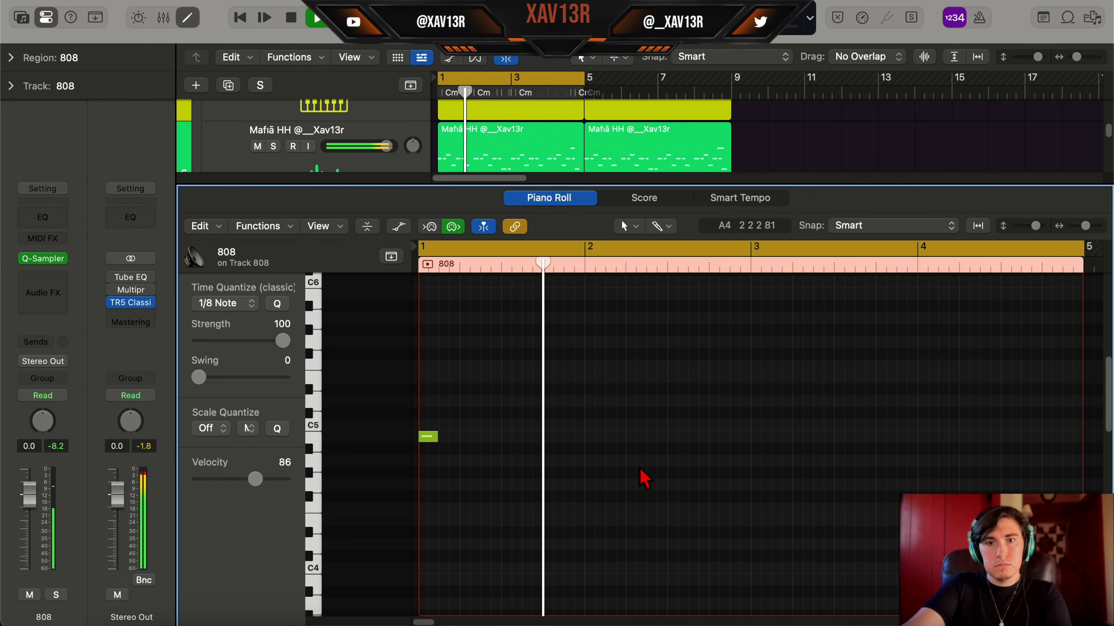
{"action": "left_click", "coordinate": [636, 436], "text": "super"}
{"action": "left_click_drag", "start_coordinate": [636, 437], "coordinate": [635, 460]}
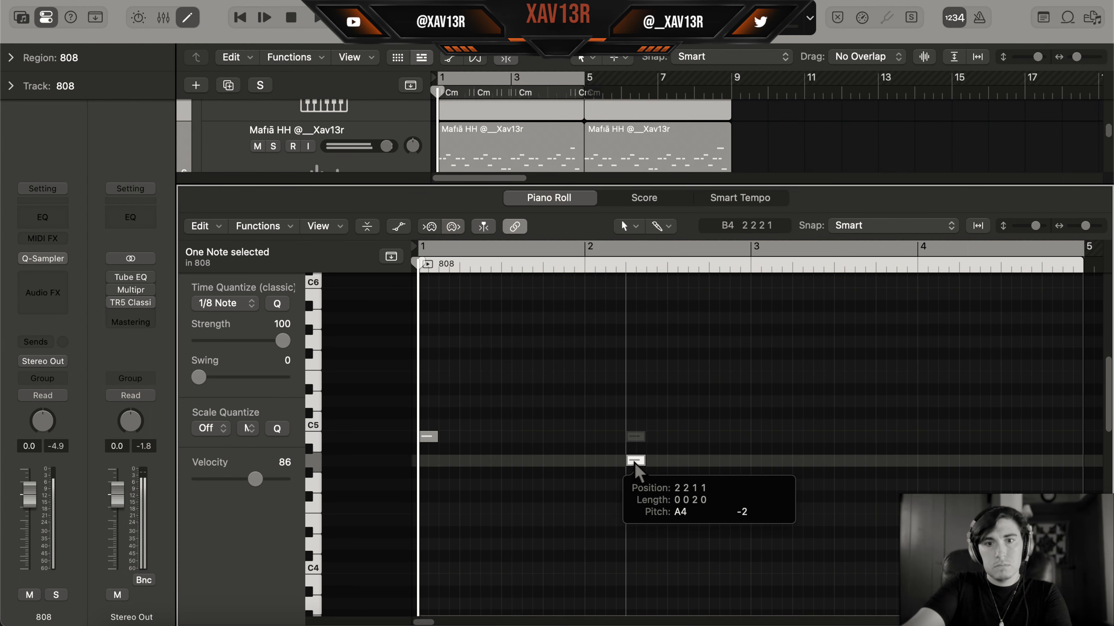
{"action": "left_click", "coordinate": [758, 341], "text": "super"}
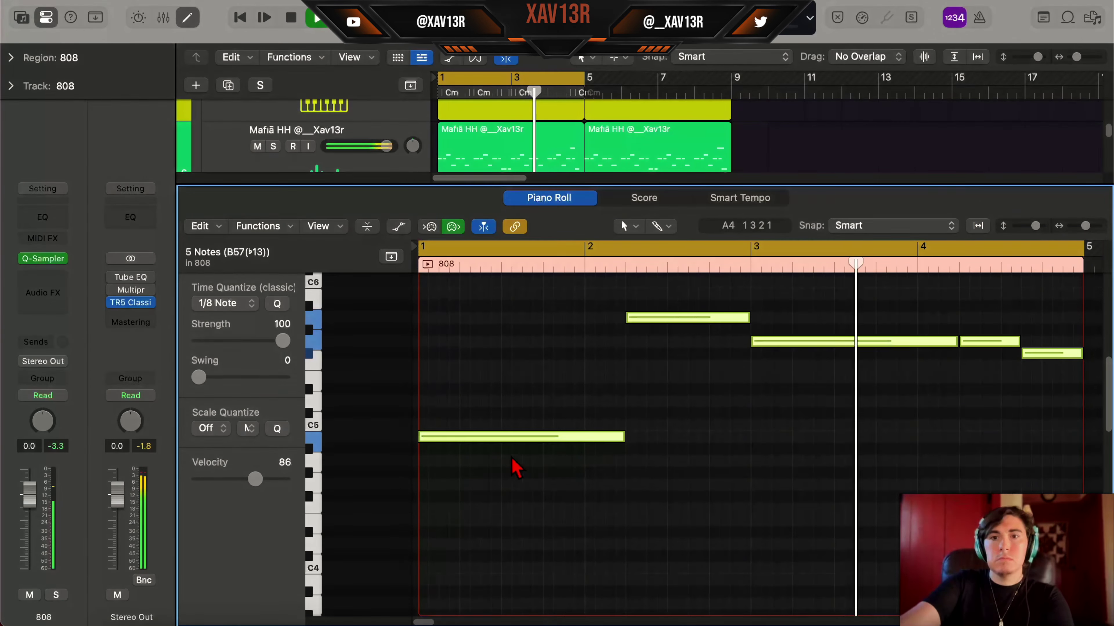
{"action": "left_click_drag", "start_coordinate": [291, 473], "coordinate": [721, 484]}
{"action": "key", "text": "space"}
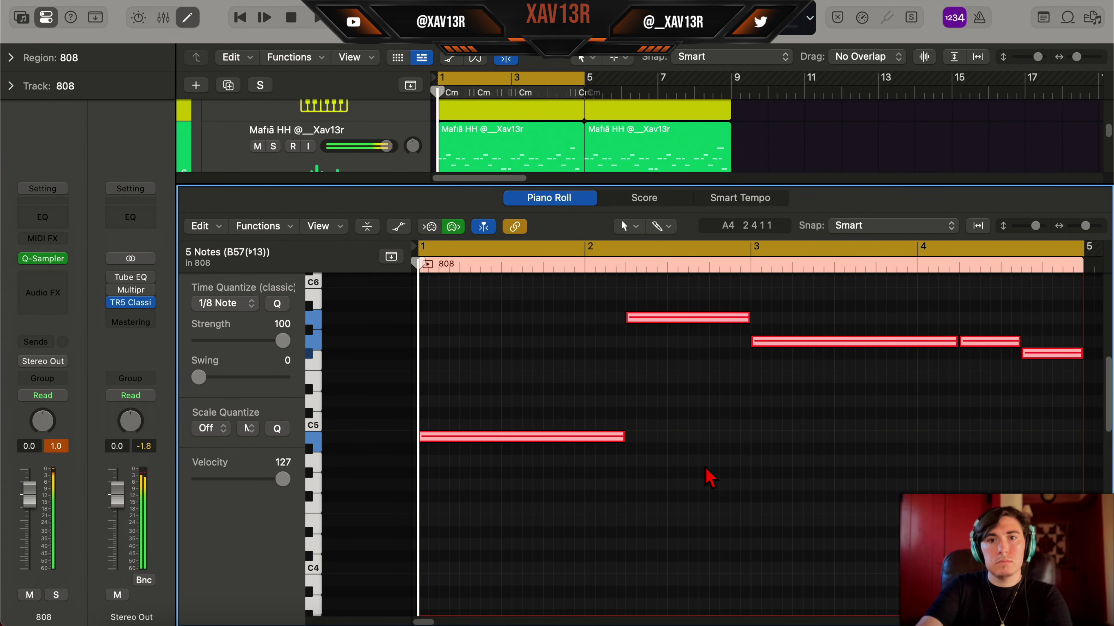
Step: Lower the 808 line two octaves and repeat it through bar 8 with a varied ending
{"action": "scroll", "coordinate": [757, 540], "scroll_direction": "down", "scroll_amount": 15}
{"action": "key", "text": "space"}
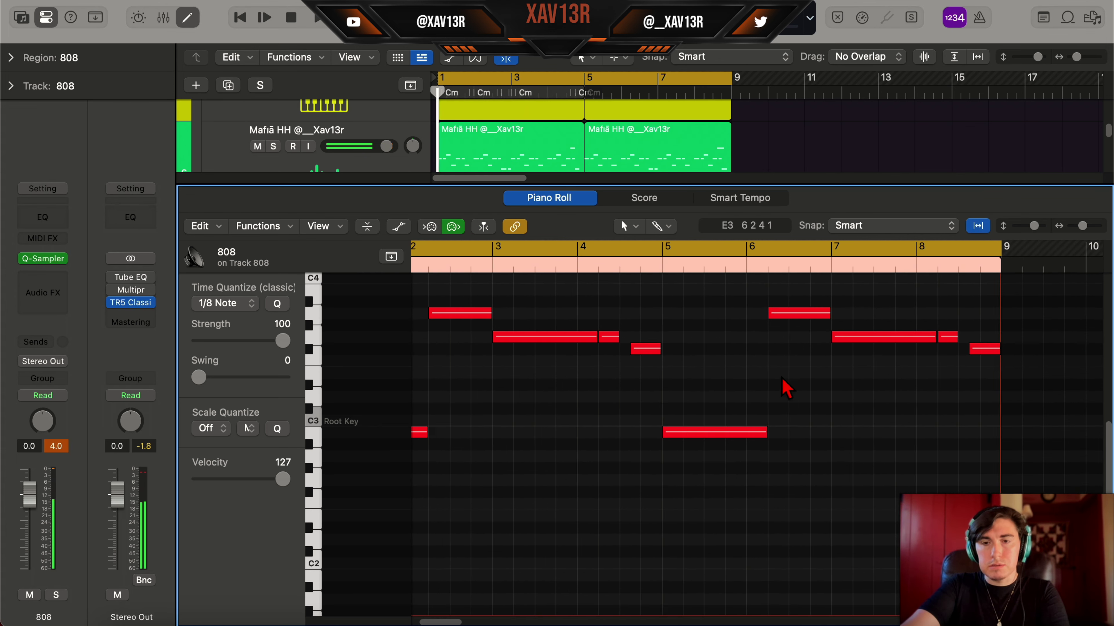
{"action": "scroll", "coordinate": [798, 373], "scroll_direction": "left", "scroll_amount": 3}
{"action": "scroll", "coordinate": [808, 380], "scroll_direction": "left", "scroll_amount": 1}
{"action": "scroll", "coordinate": [795, 380], "scroll_direction": "up", "scroll_amount": 3}
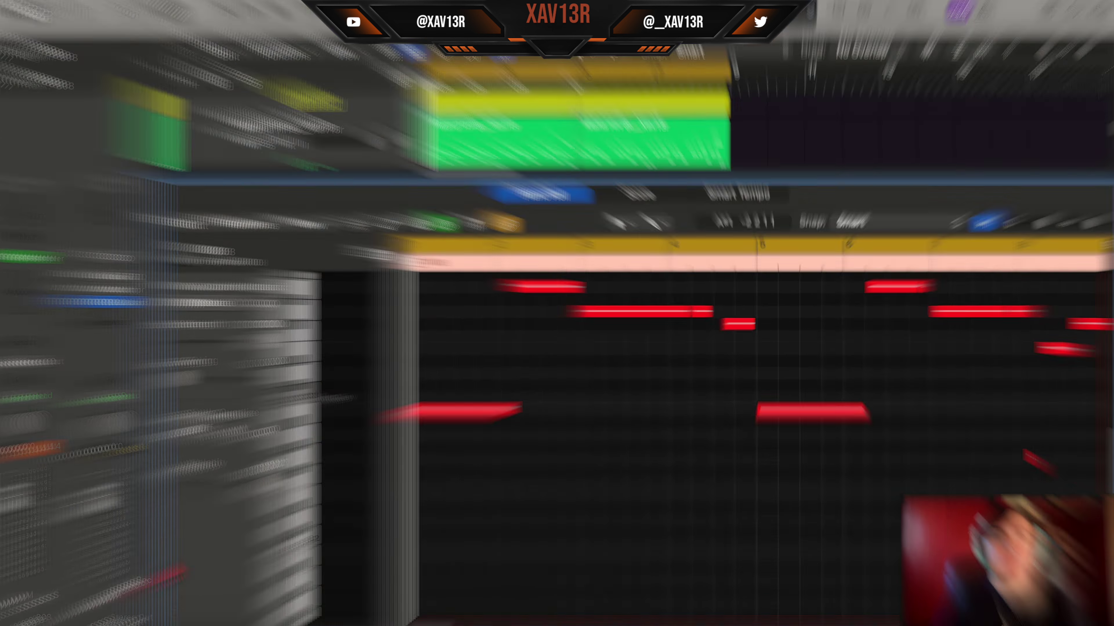
{"action": "key", "text": "space"}
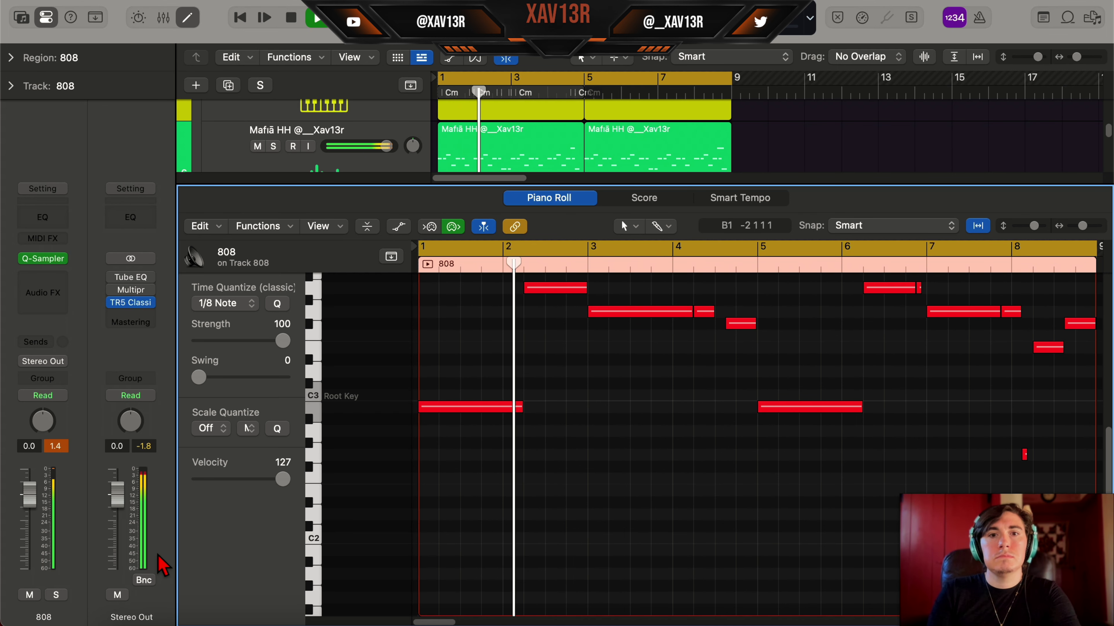
Step: Copy the Fast Clap and Mafiā HH regions under the B section, from bar 9 to bar 17
{"action": "key", "text": "p"}
{"action": "scroll", "coordinate": [522, 510], "scroll_direction": "up", "scroll_amount": 10}
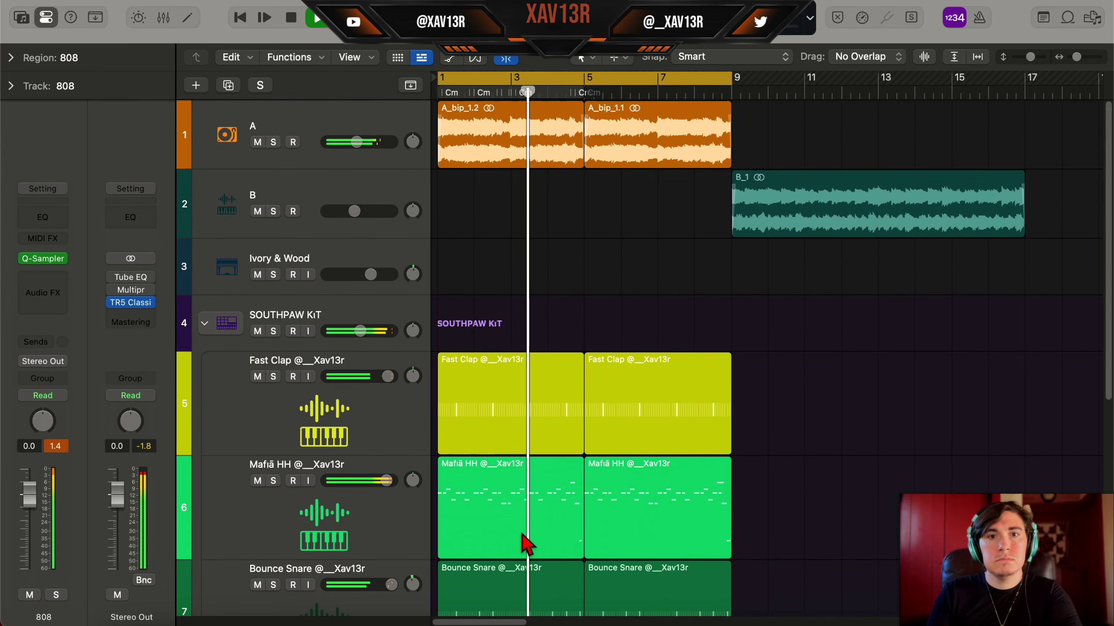
{"action": "scroll", "coordinate": [629, 286], "scroll_direction": "down", "scroll_amount": 8}
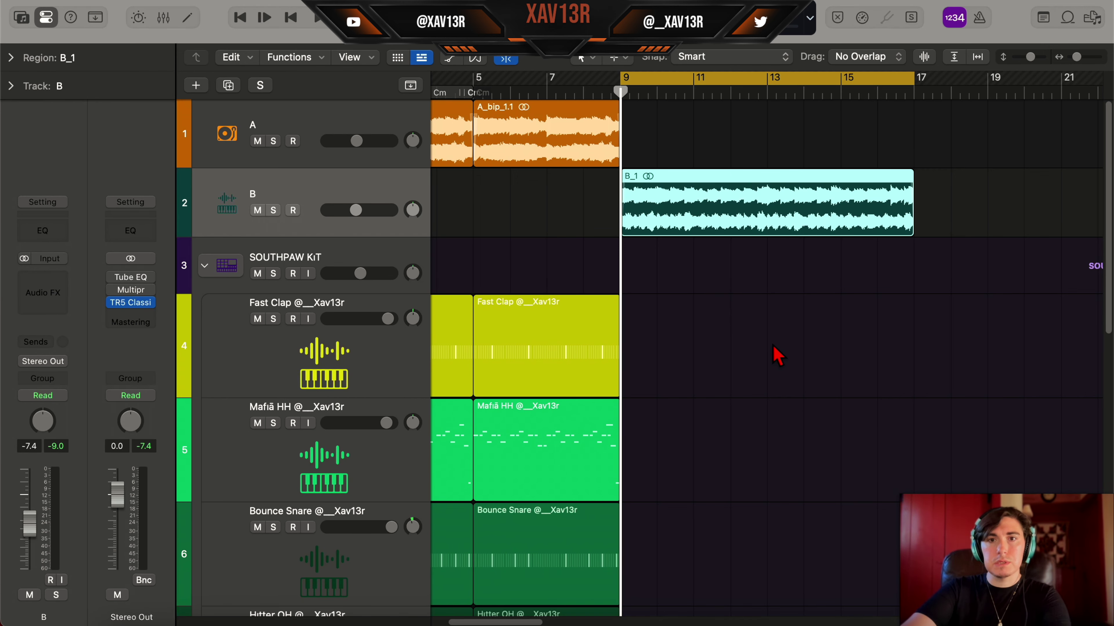
{"action": "left_click", "coordinate": [745, 324]}
{"action": "key", "text": "super+v"}
{"action": "key", "text": "space"}
{"action": "scroll", "coordinate": [637, 428], "scroll_direction": "down", "scroll_amount": 5}
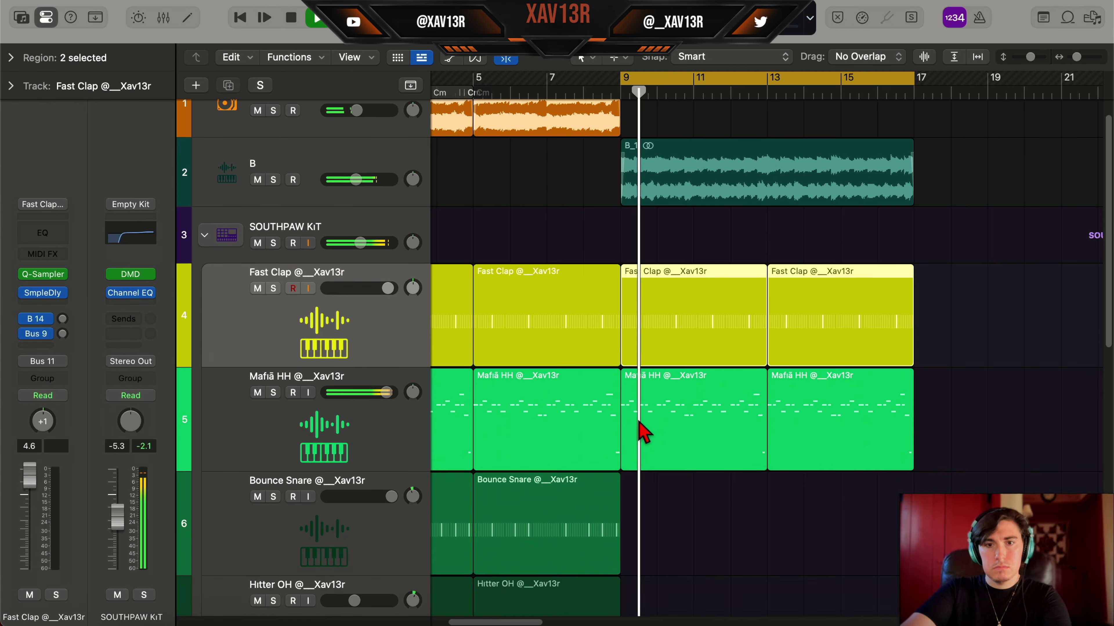
{"action": "left_click", "coordinate": [666, 440]}
Step: Create a Bounce Snare pattern region covering only the second half of the B section, from bar 13 to 17
{"action": "scroll", "coordinate": [741, 368], "scroll_direction": "down", "scroll_amount": 1}
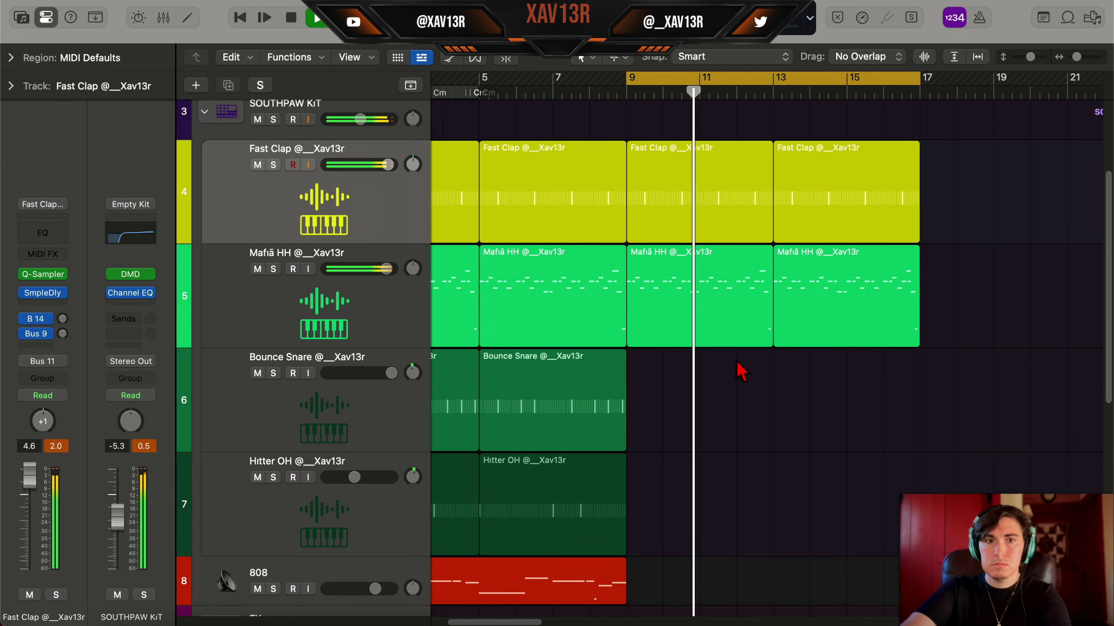
{"action": "right_click", "coordinate": [792, 384]}
{"action": "left_click", "coordinate": [809, 405]}
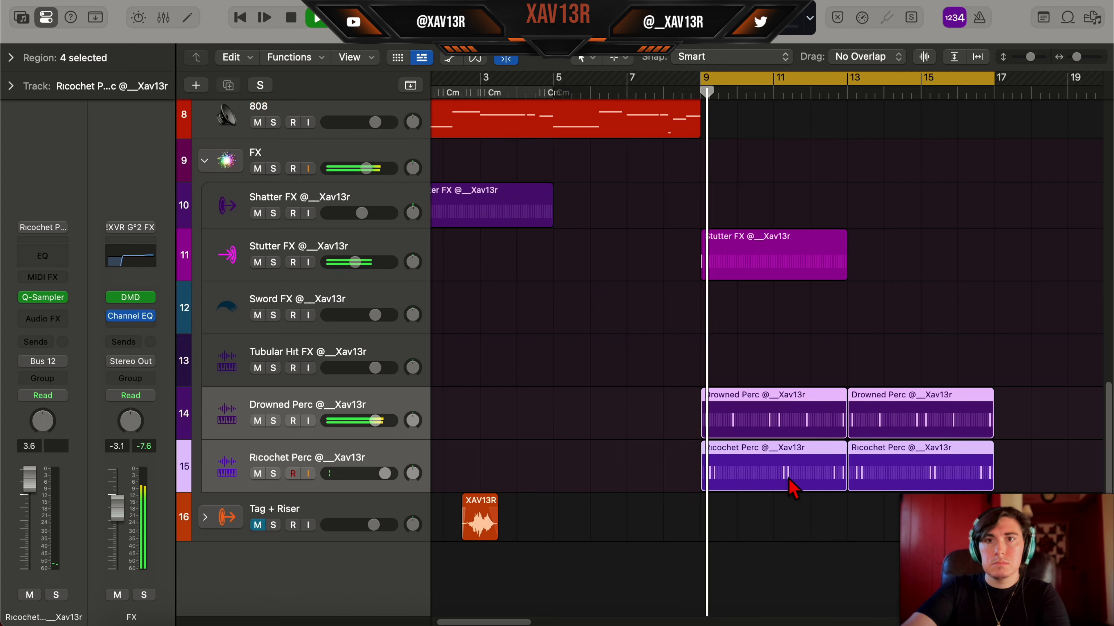
Step: Lower the FX track volume to -5.0 dB and extend the Tubular Hit FX region from bar 9 to bar 17
{"action": "scroll", "coordinate": [793, 484], "scroll_direction": "up", "scroll_amount": 10}
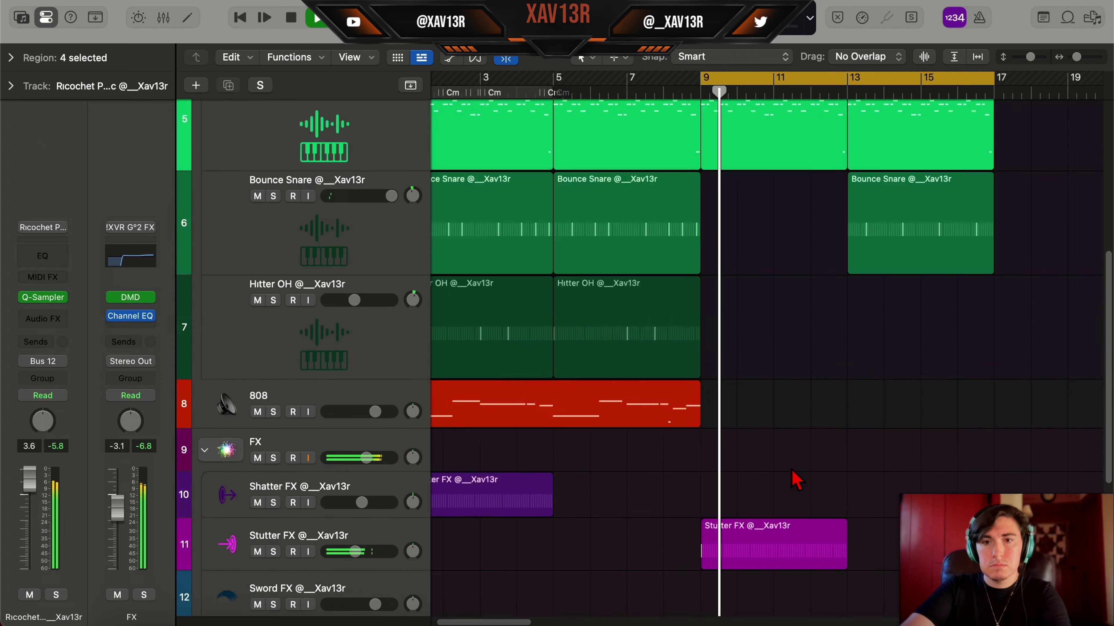
{"action": "scroll", "coordinate": [851, 525], "scroll_direction": "down", "scroll_amount": 5}
{"action": "scroll", "coordinate": [880, 441], "scroll_direction": "down", "scroll_amount": 5}
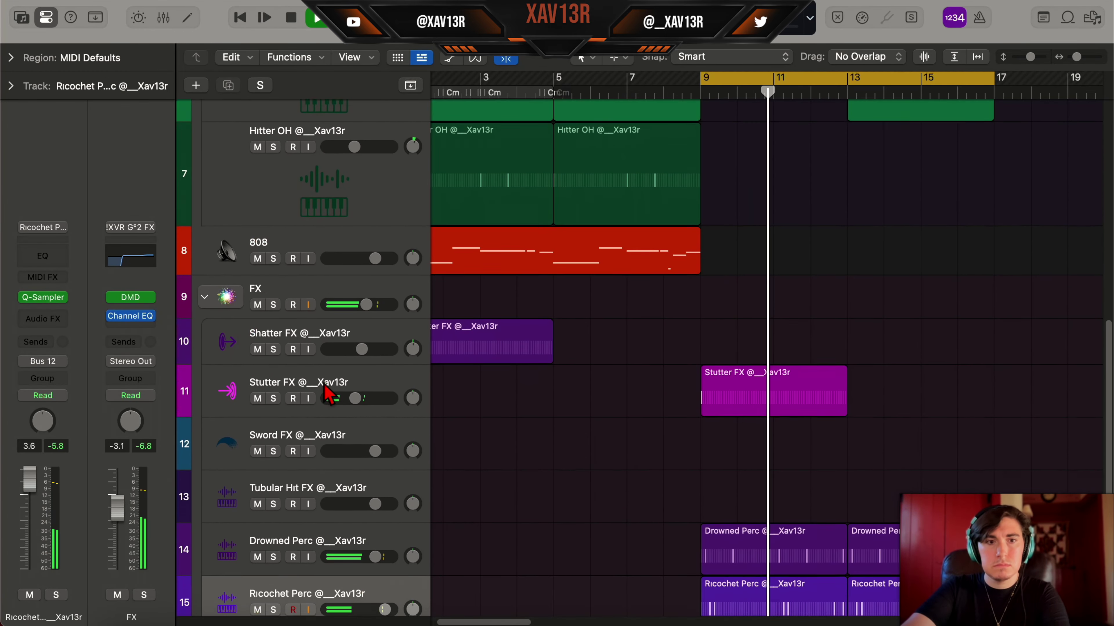
{"action": "left_click_drag", "start_coordinate": [367, 299], "coordinate": [361, 298]}
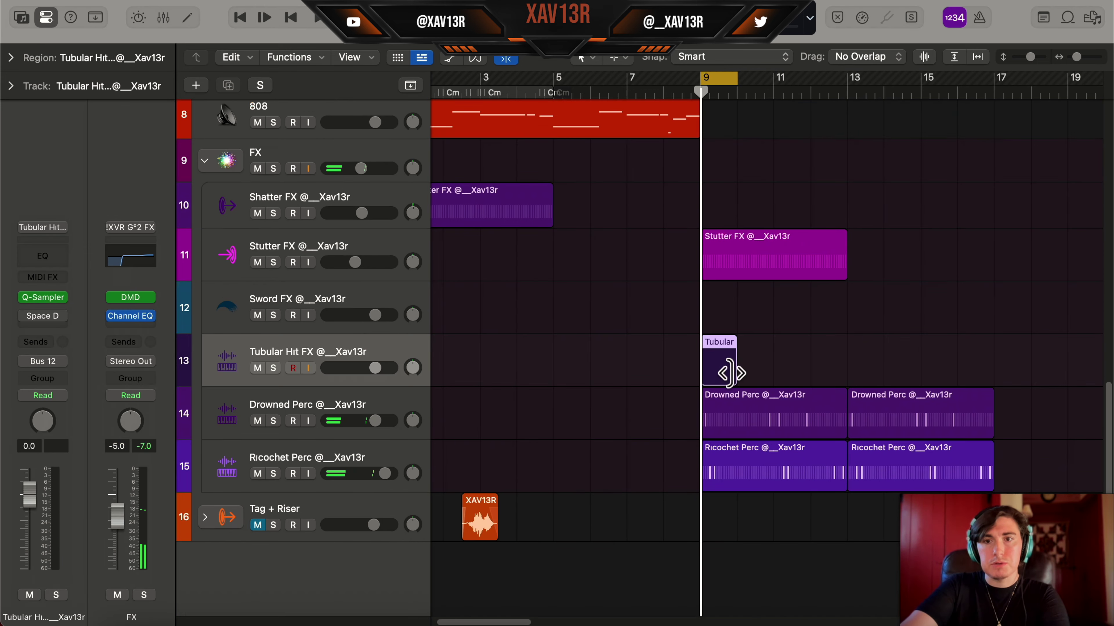
{"action": "left_click_drag", "start_coordinate": [730, 373], "coordinate": [994, 368]}
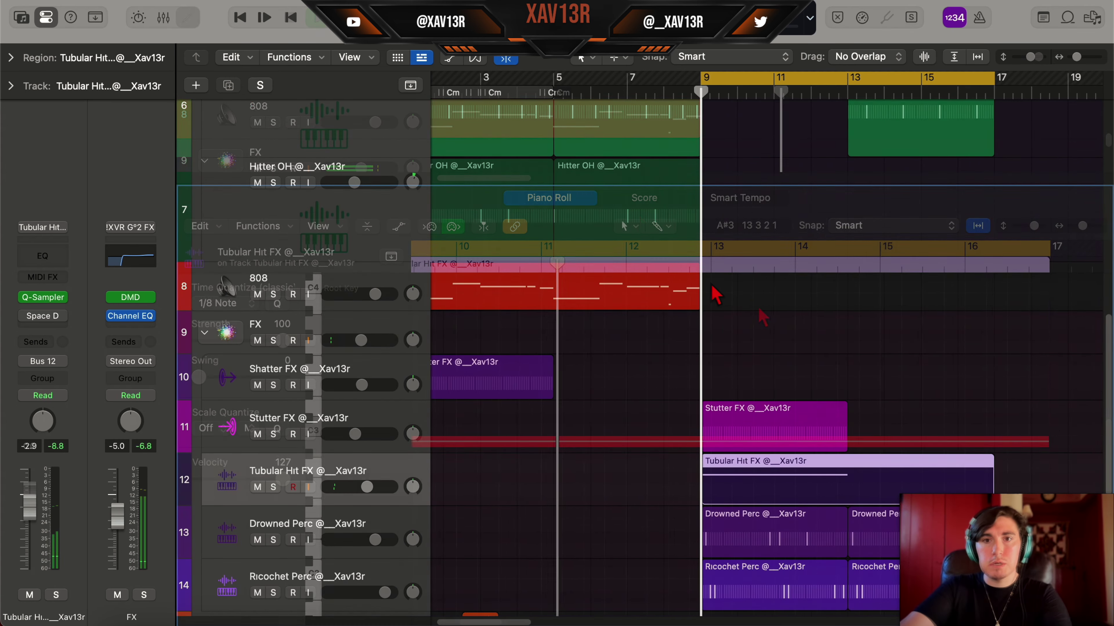
Step: Create an 808 region from bar 9 to 17 and write its bass line in the Piano Roll, varying the second half
{"action": "right_click", "coordinate": [729, 289]}
{"action": "left_click", "coordinate": [746, 291]}
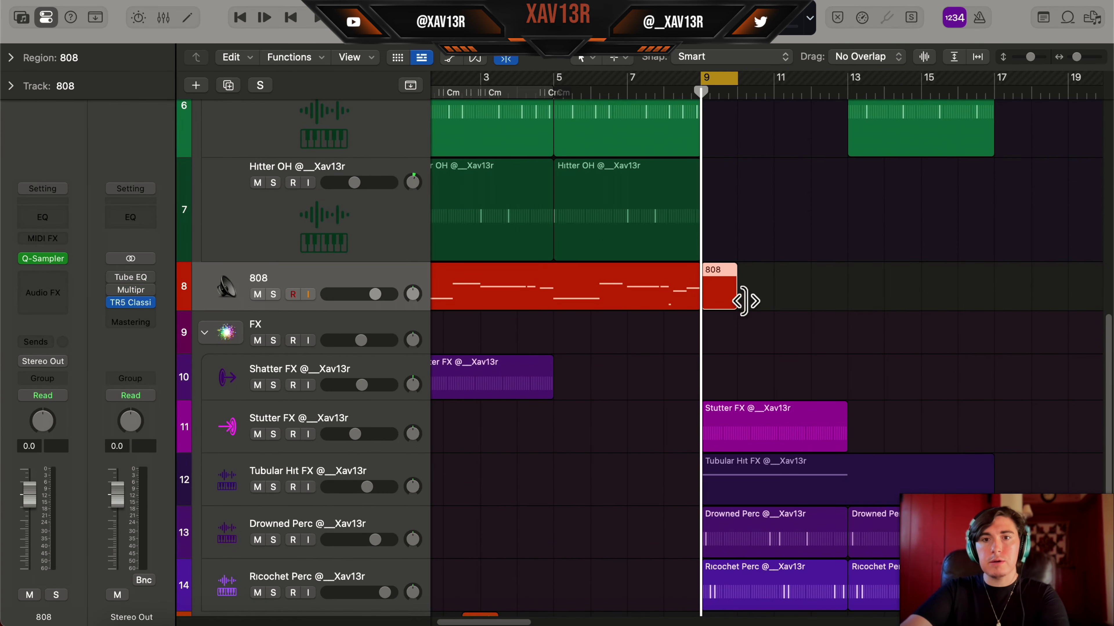
{"action": "left_click_drag", "start_coordinate": [733, 301], "coordinate": [850, 310]}
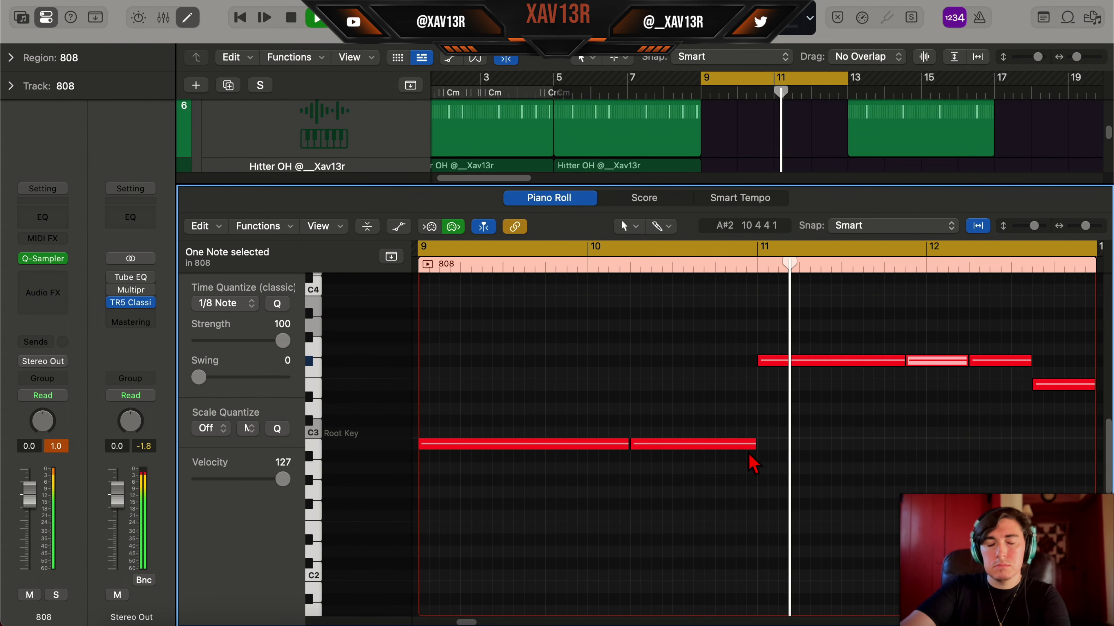
{"action": "left_click", "coordinate": [971, 429]}
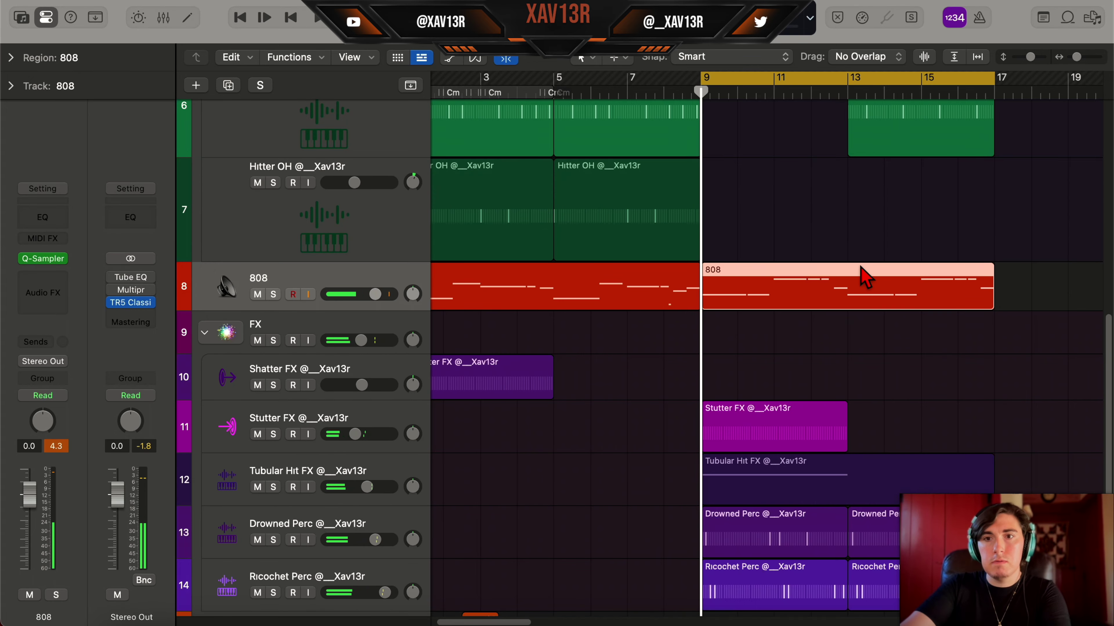
{"action": "double_click", "coordinate": [862, 277]}
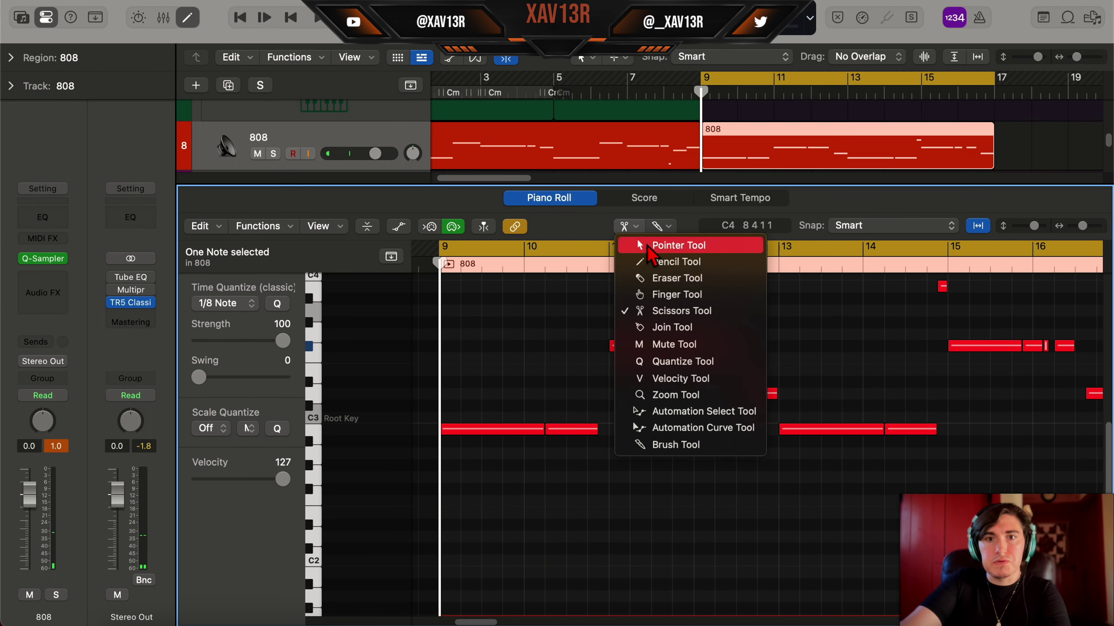
{"action": "left_click", "coordinate": [621, 220]}
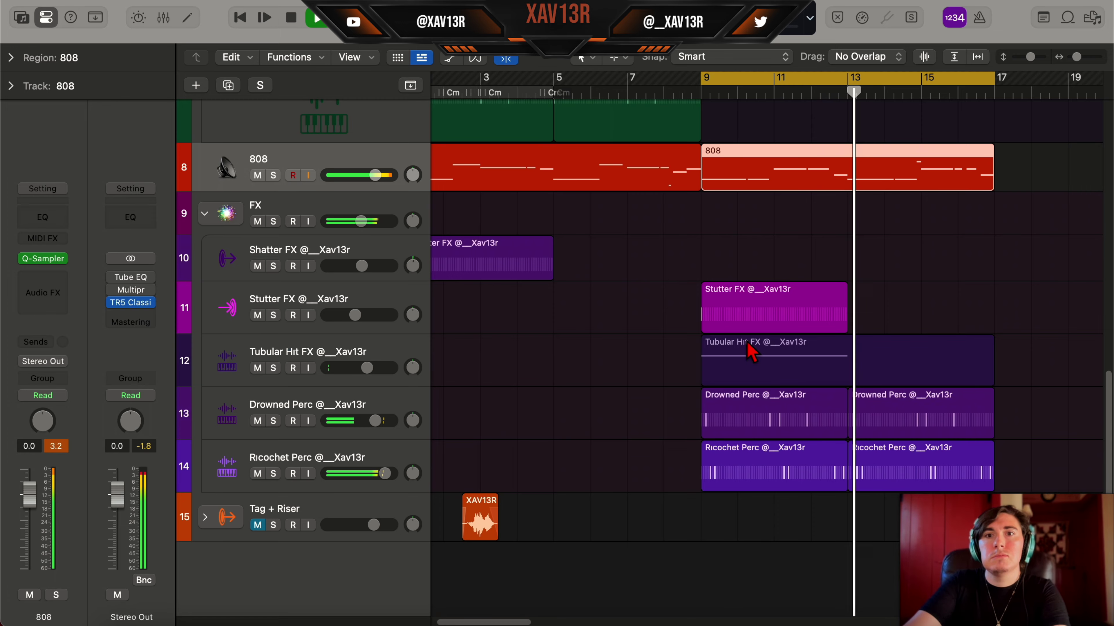
{"action": "scroll", "coordinate": [821, 341], "scroll_direction": "up", "scroll_amount": 10}
{"action": "scroll", "coordinate": [763, 194], "scroll_direction": "down", "scroll_amount": 10}
{"action": "scroll", "coordinate": [778, 214], "scroll_direction": "up", "scroll_amount": 10}
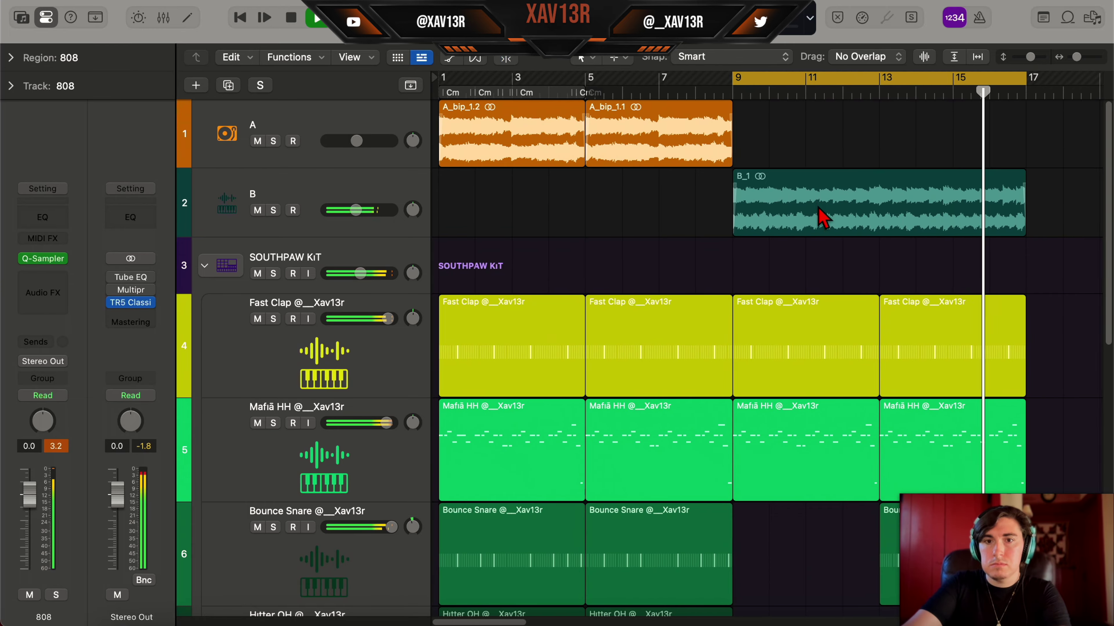
{"action": "scroll", "coordinate": [820, 214], "scroll_direction": "down", "scroll_amount": 10}
{"action": "scroll", "coordinate": [825, 241], "scroll_direction": "up", "scroll_amount": 10}
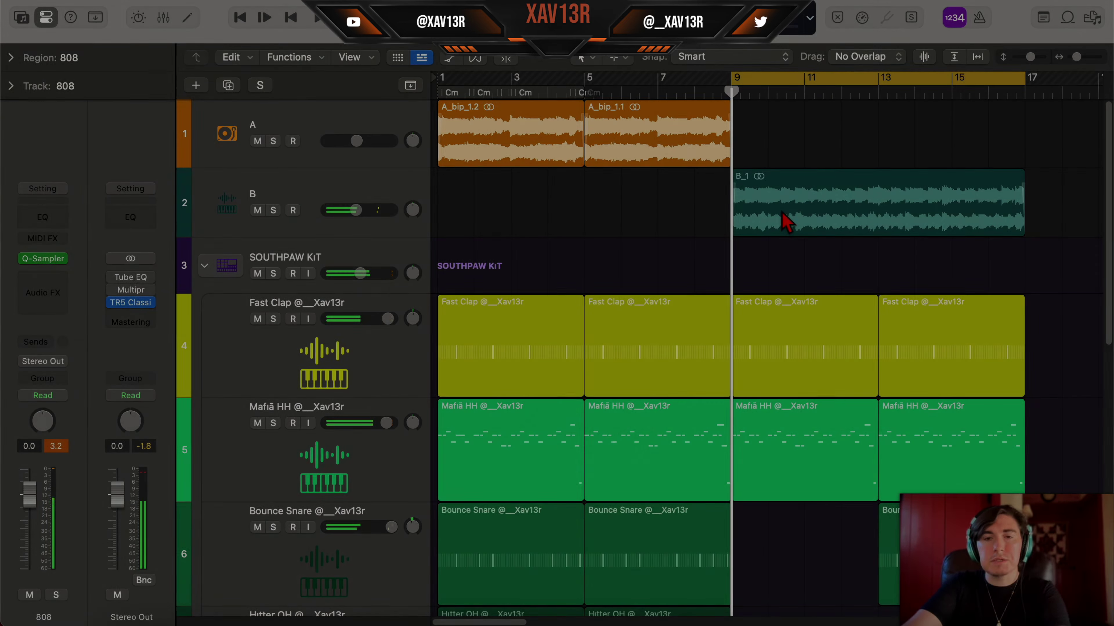